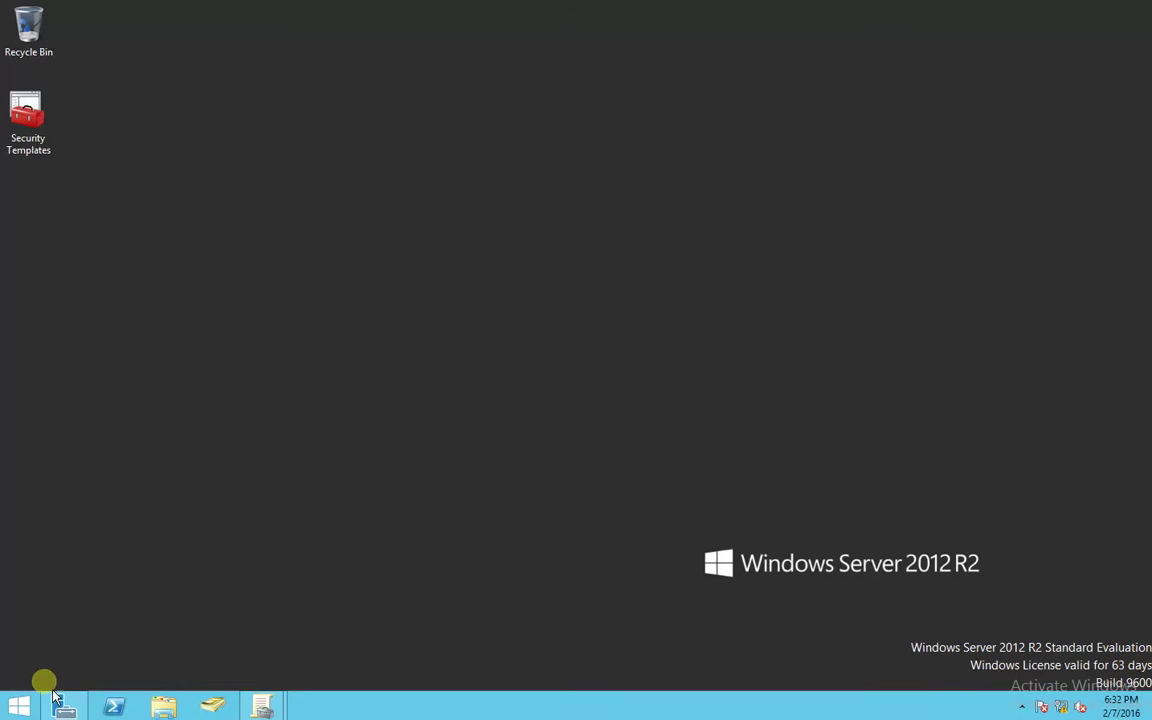
# Launch Microsoft Management Console from Start search and approve the UAC prompt.
pyautogui.click(22, 707)
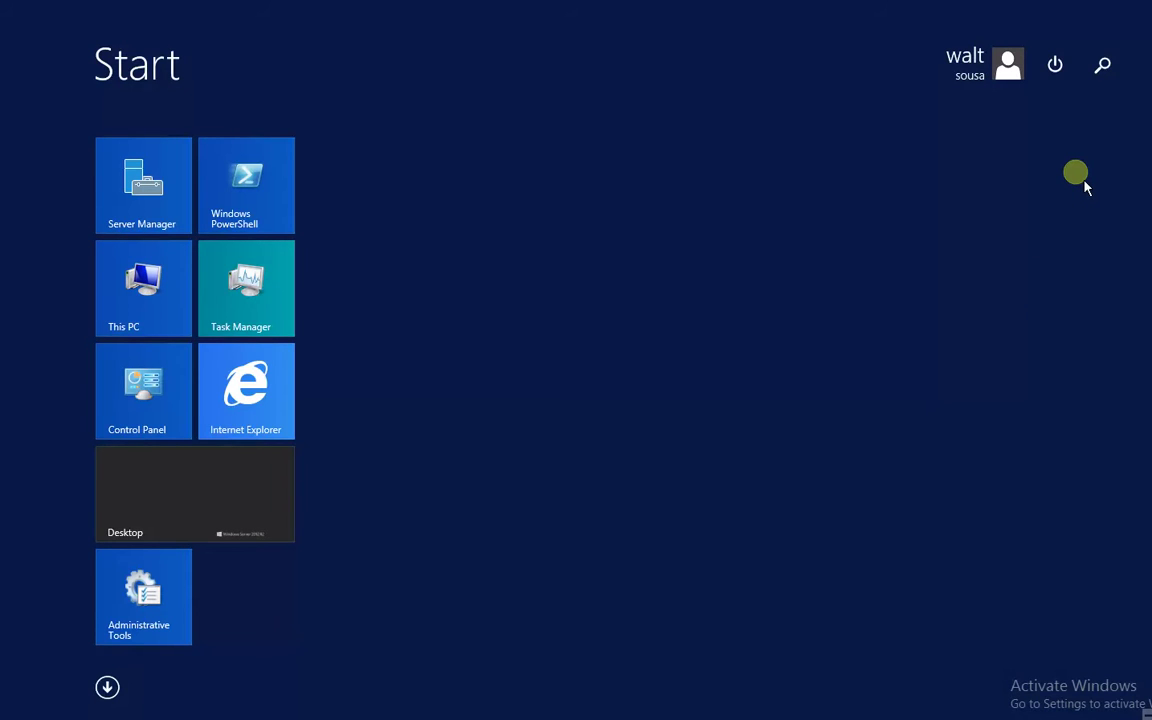
pyautogui.write('secpol')
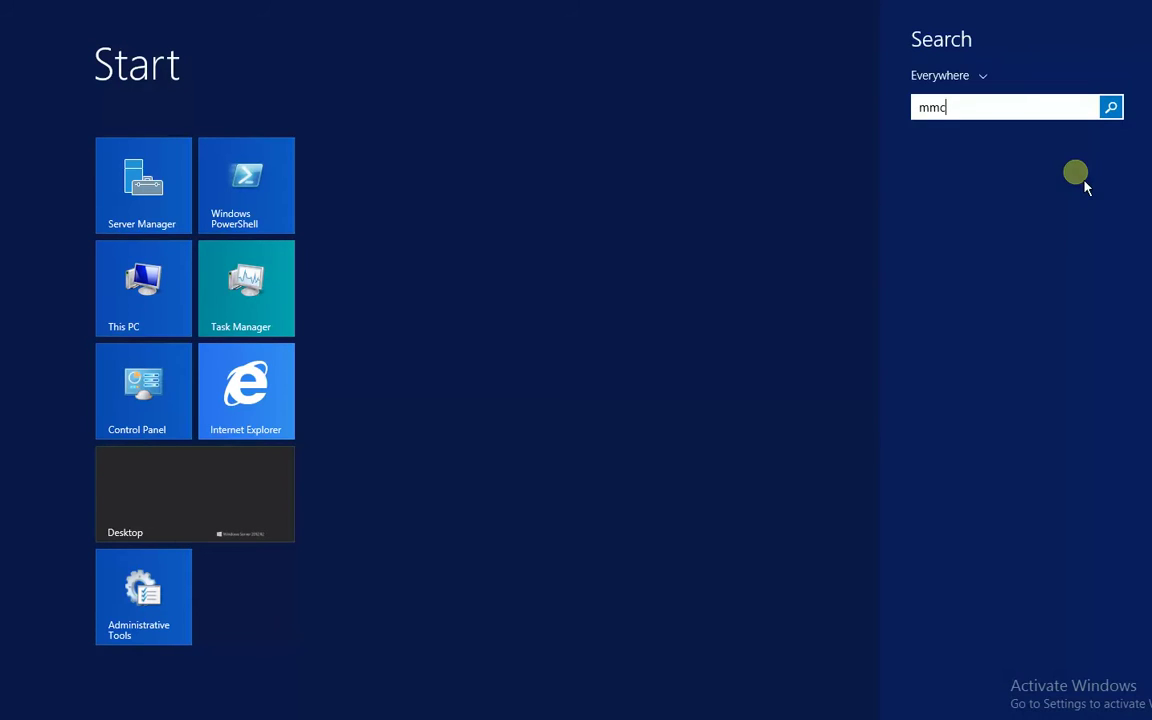
pyautogui.click(1024, 180)
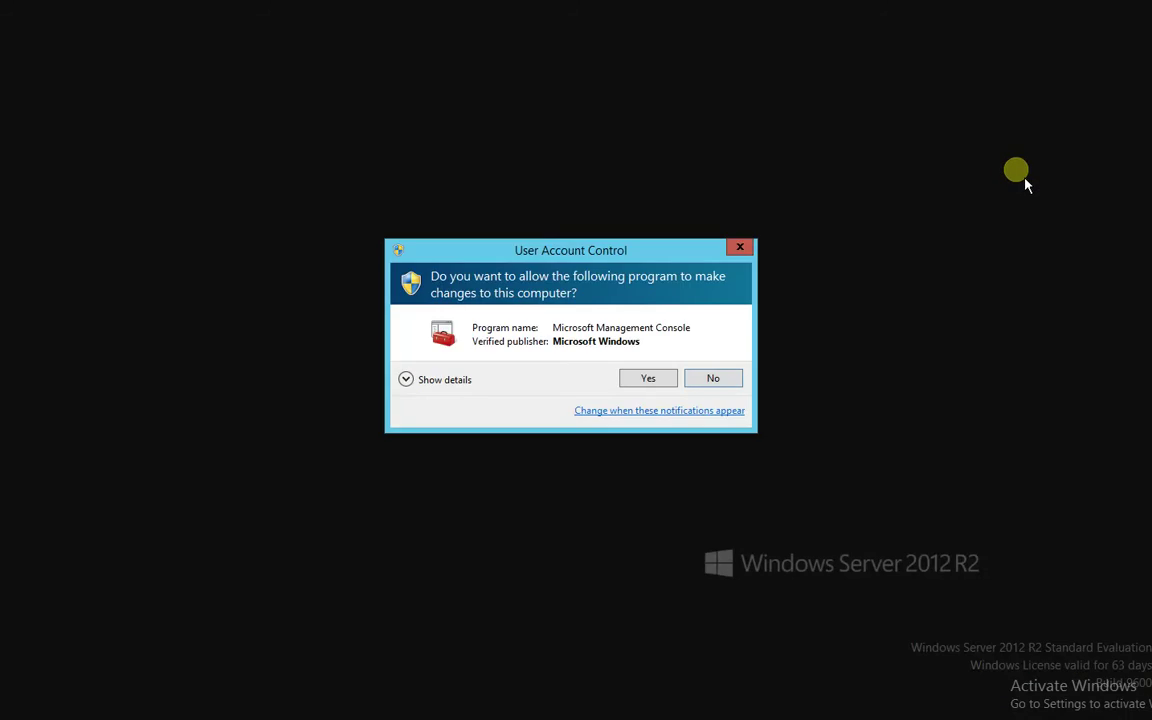
pyautogui.click(648, 379)
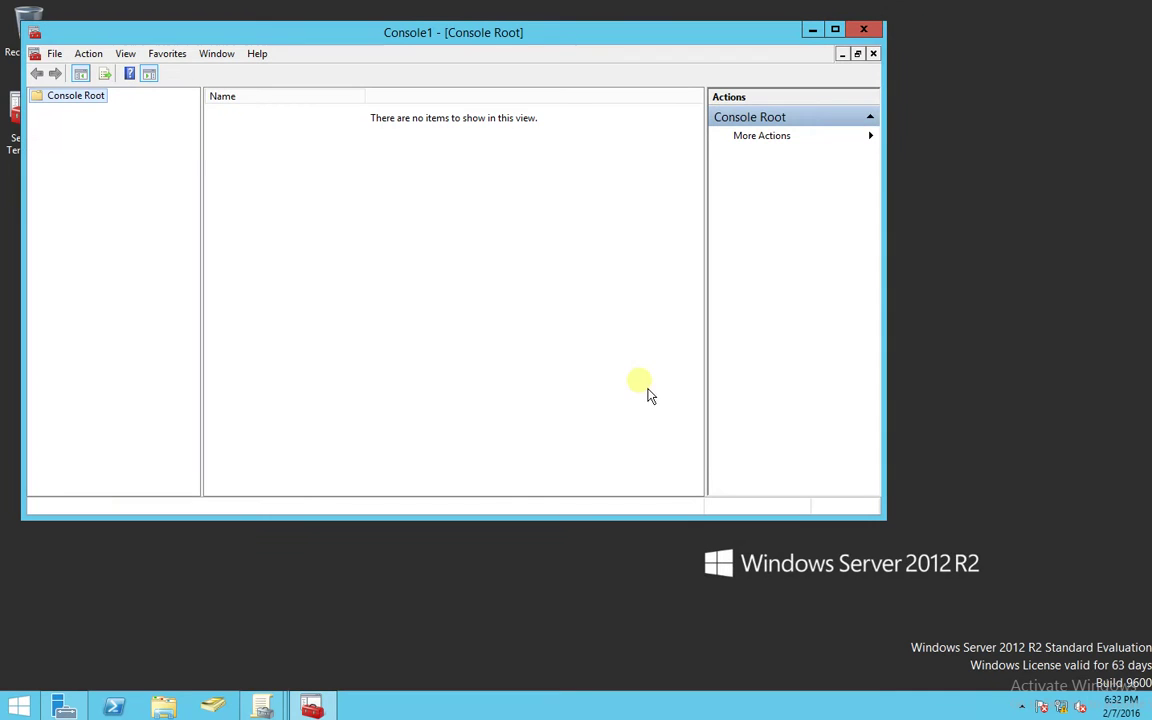
# Add the Security Templates snap-in to the console via Add/Remove Snap-in.
pyautogui.click(60, 58)
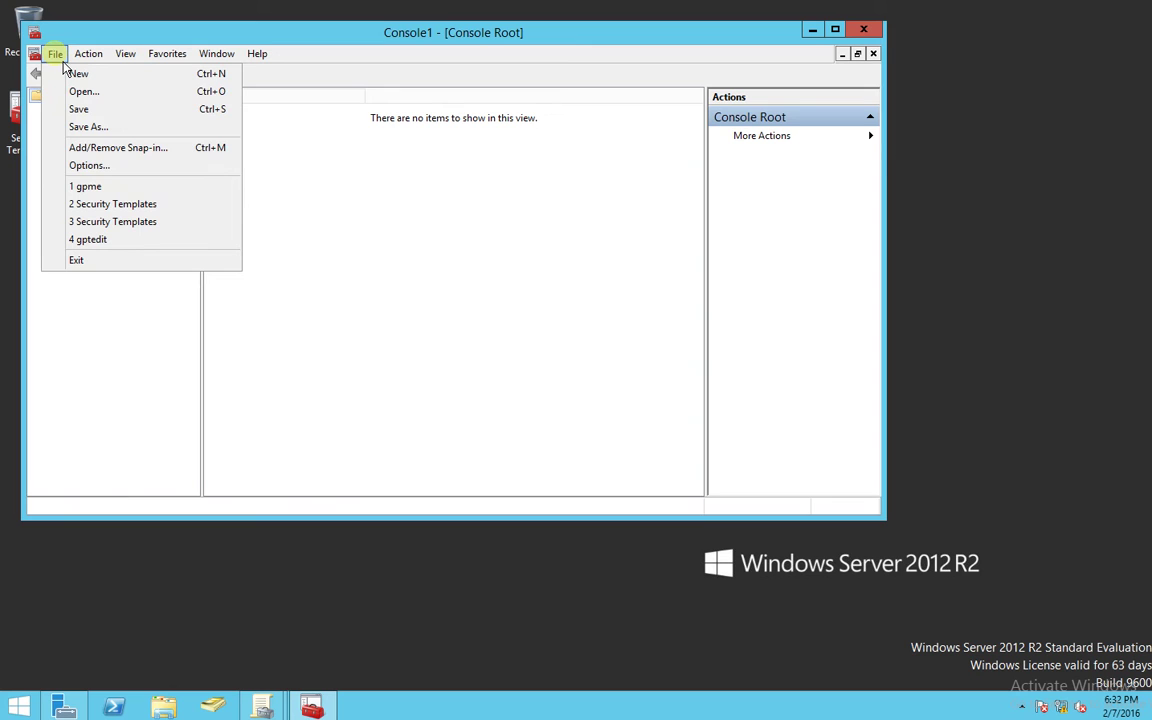
pyautogui.click(137, 152)
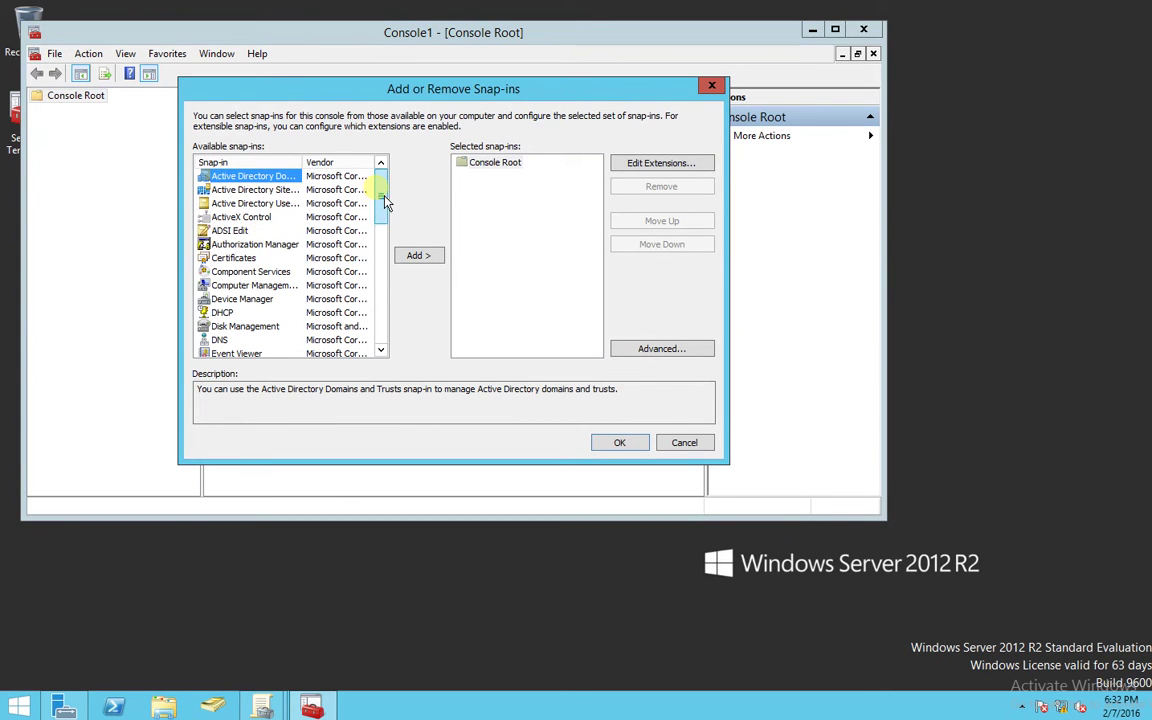
pyautogui.moveTo(386, 200); pyautogui.dragTo(392, 294)
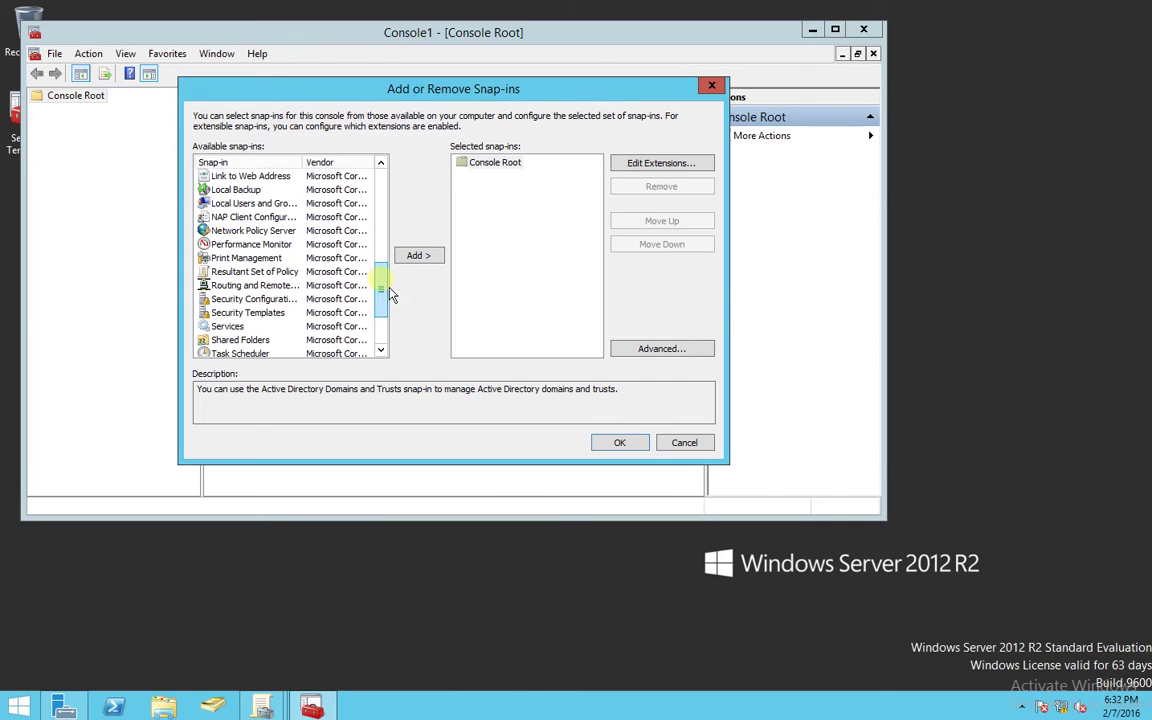
pyautogui.click(327, 313)
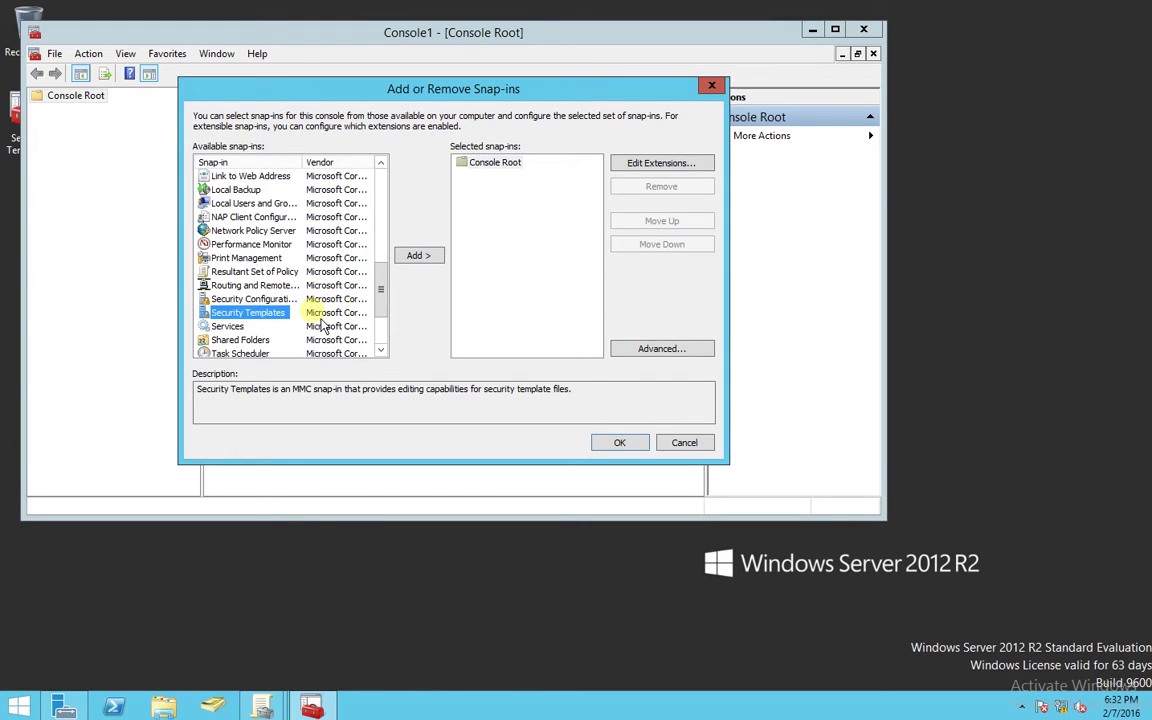
pyautogui.click(400, 256)
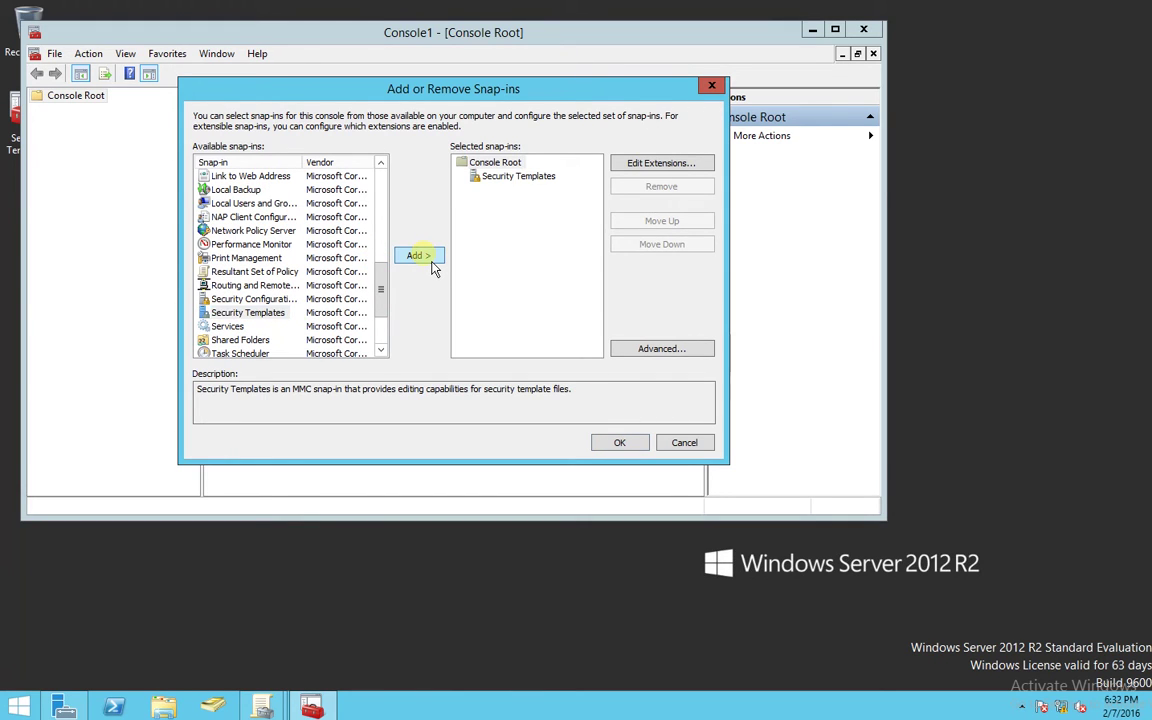
pyautogui.click(613, 448)
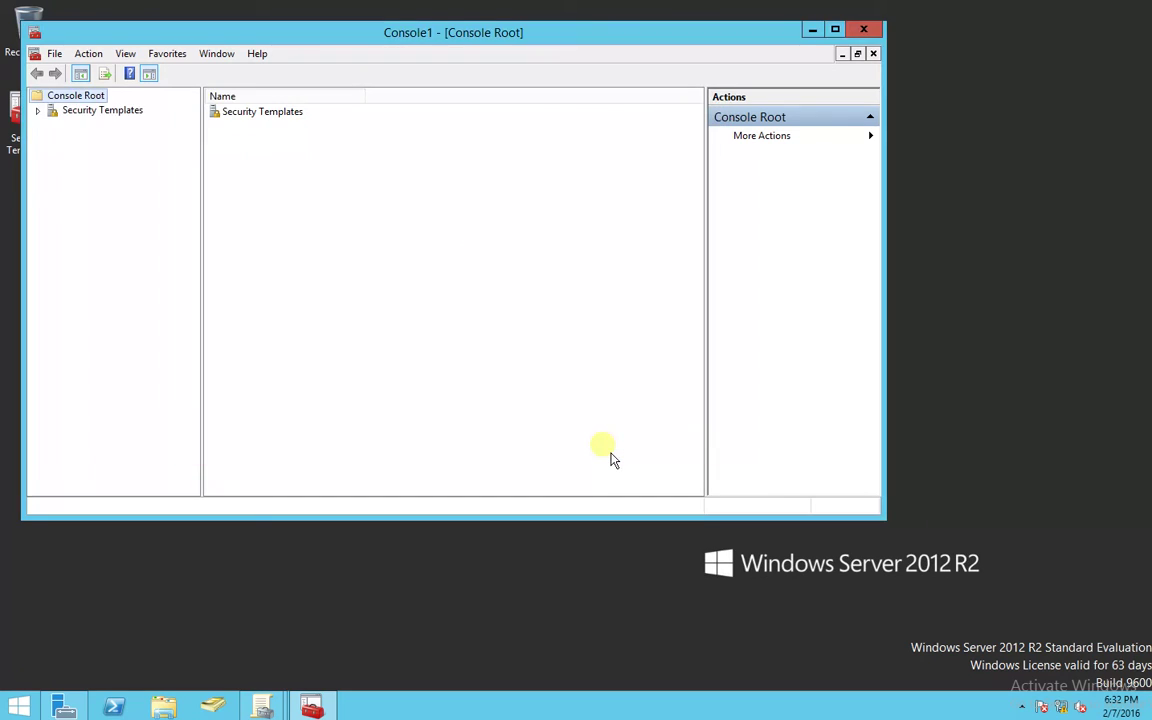
# Expand Security Templates and create a new template named Template2 in the templates folder.
pyautogui.click(39, 110)
pyautogui.click(54, 125)
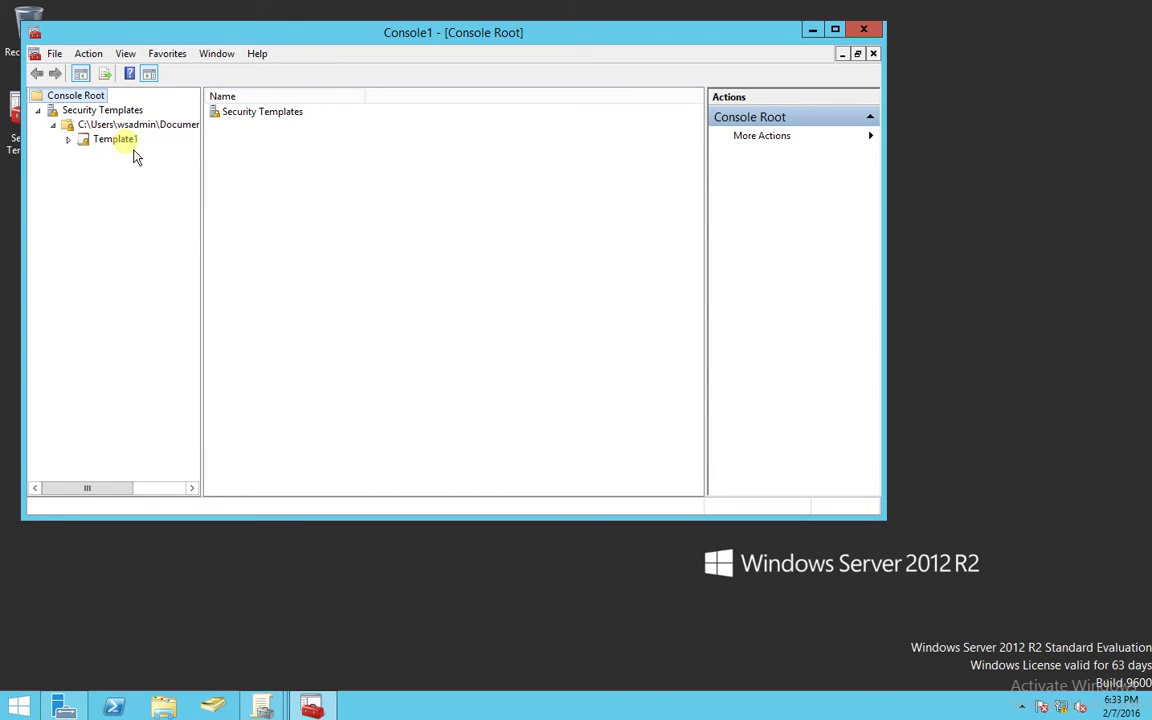
pyautogui.rightClick(112, 125)
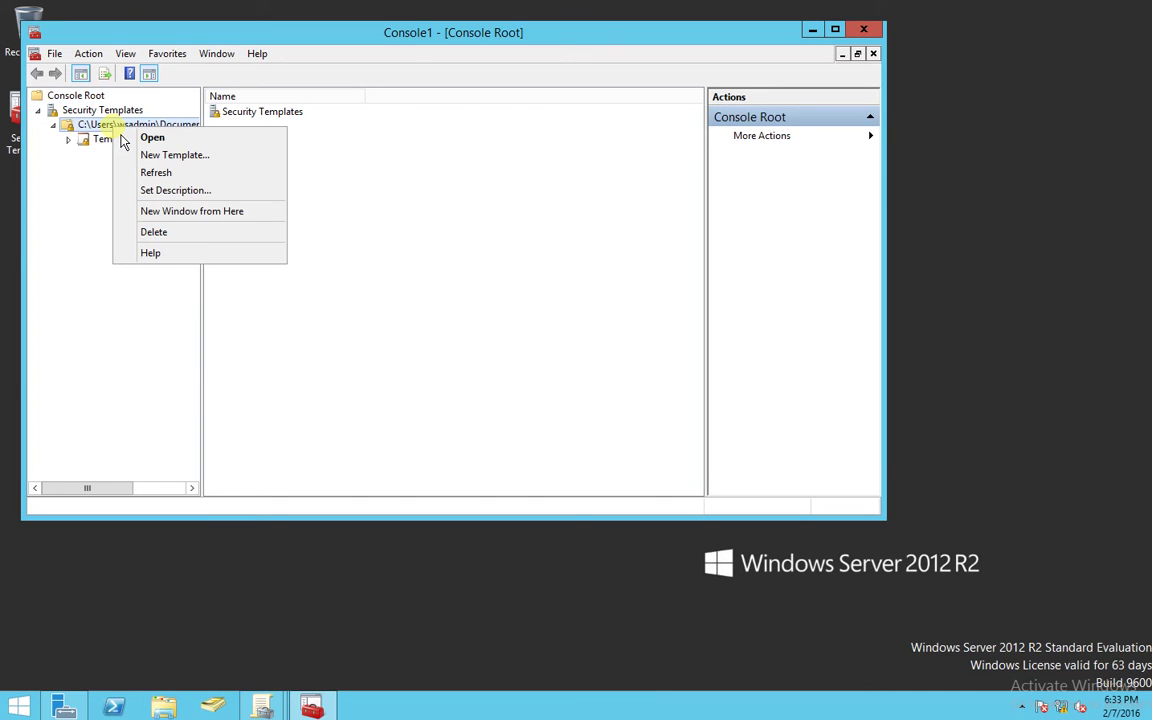
pyautogui.click(176, 156)
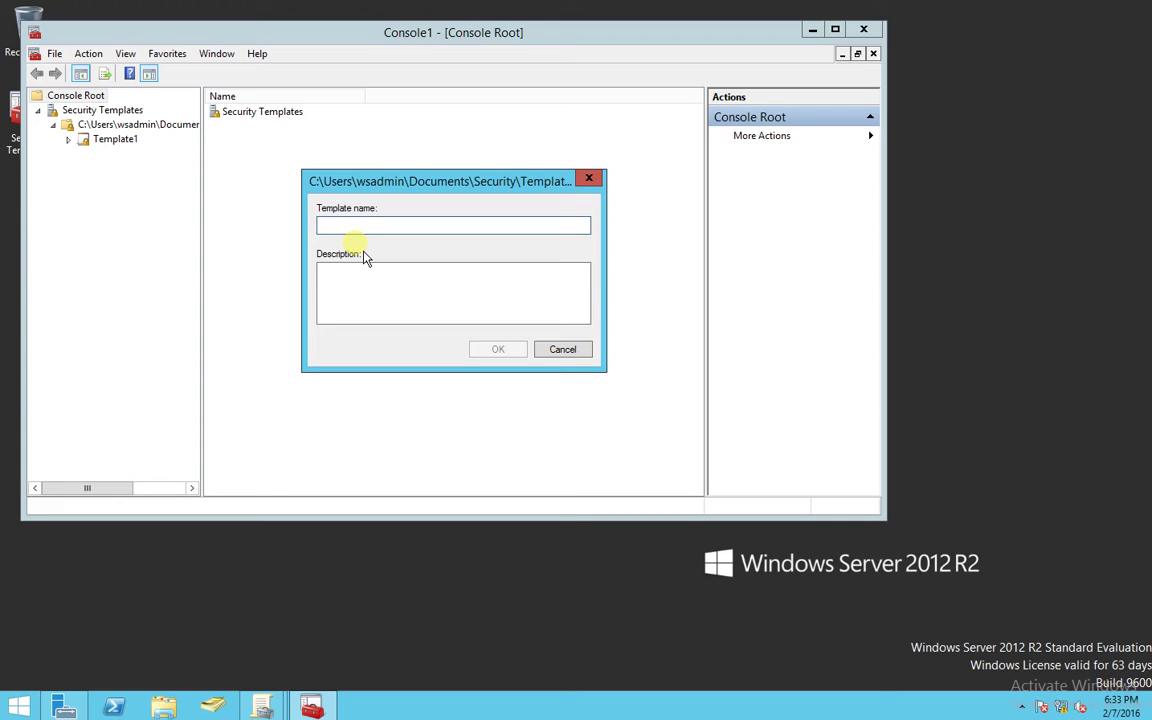
pyautogui.write('Template2')
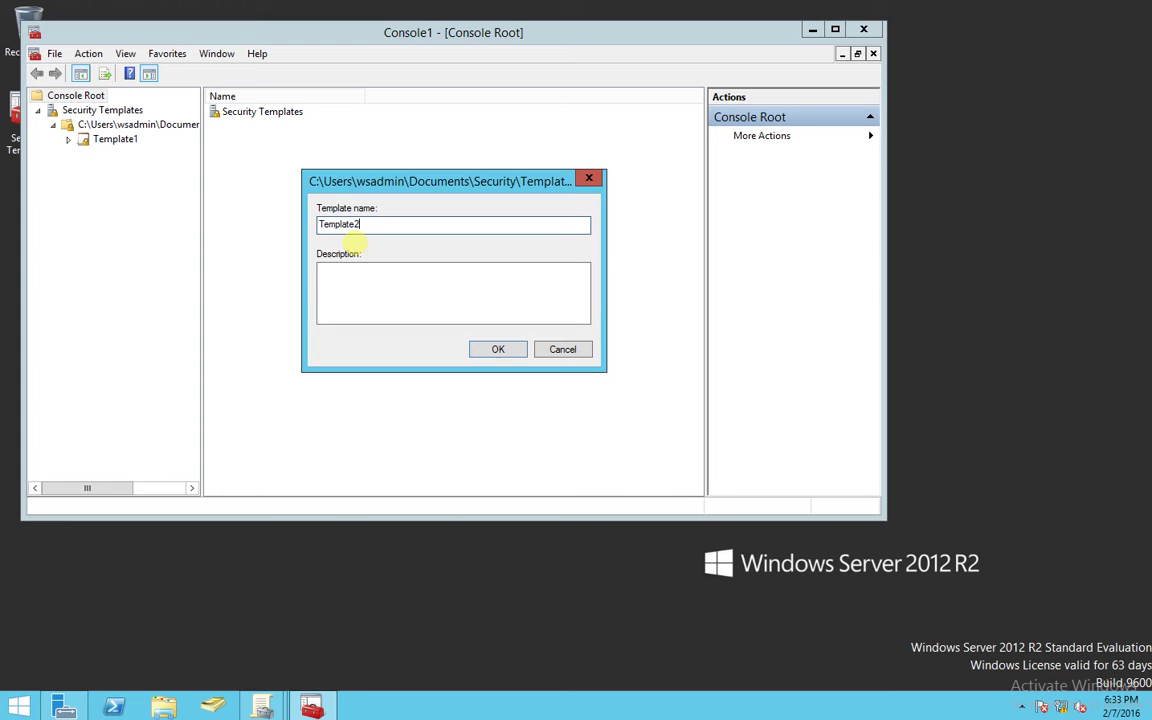
pyautogui.click(493, 352)
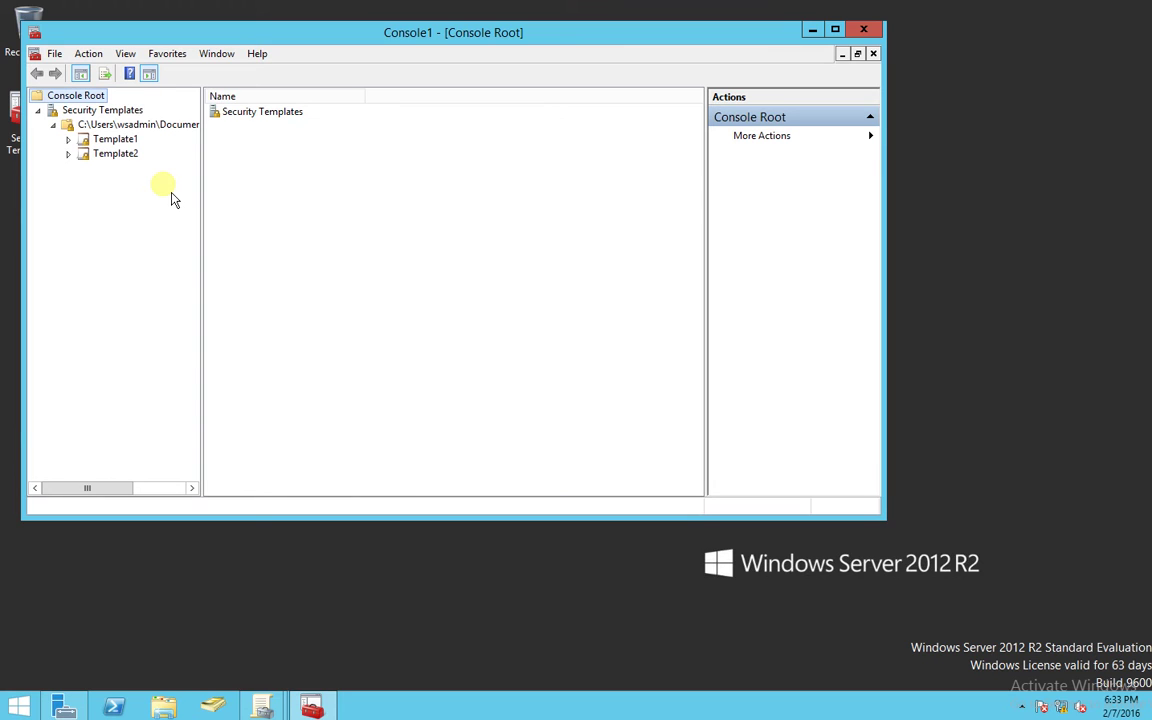
# Show Template2's Local Policies > Audit Policy settings.
pyautogui.click(68, 154)
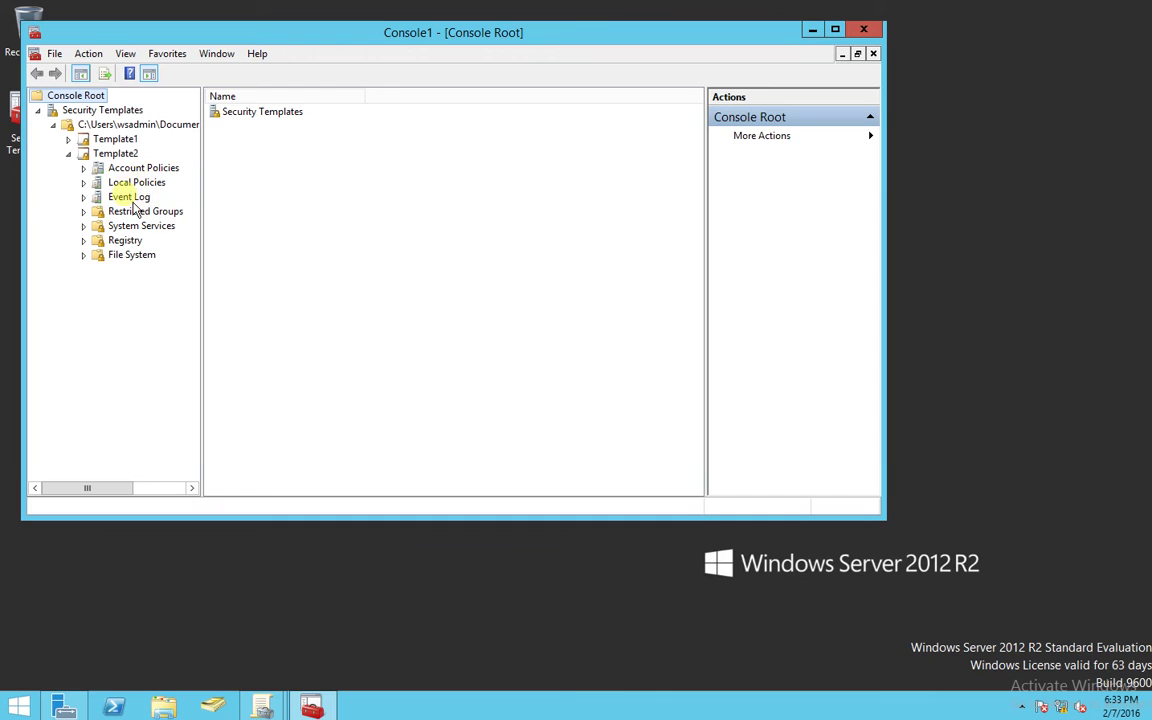
pyautogui.click(84, 182)
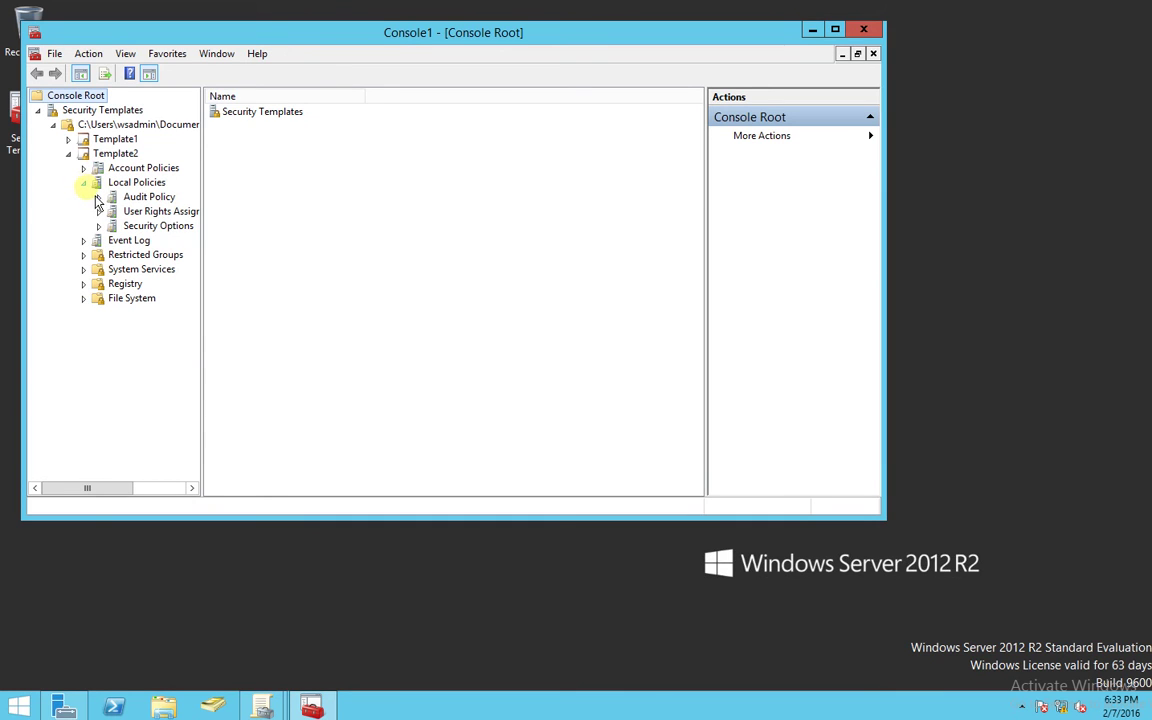
pyautogui.click(150, 197)
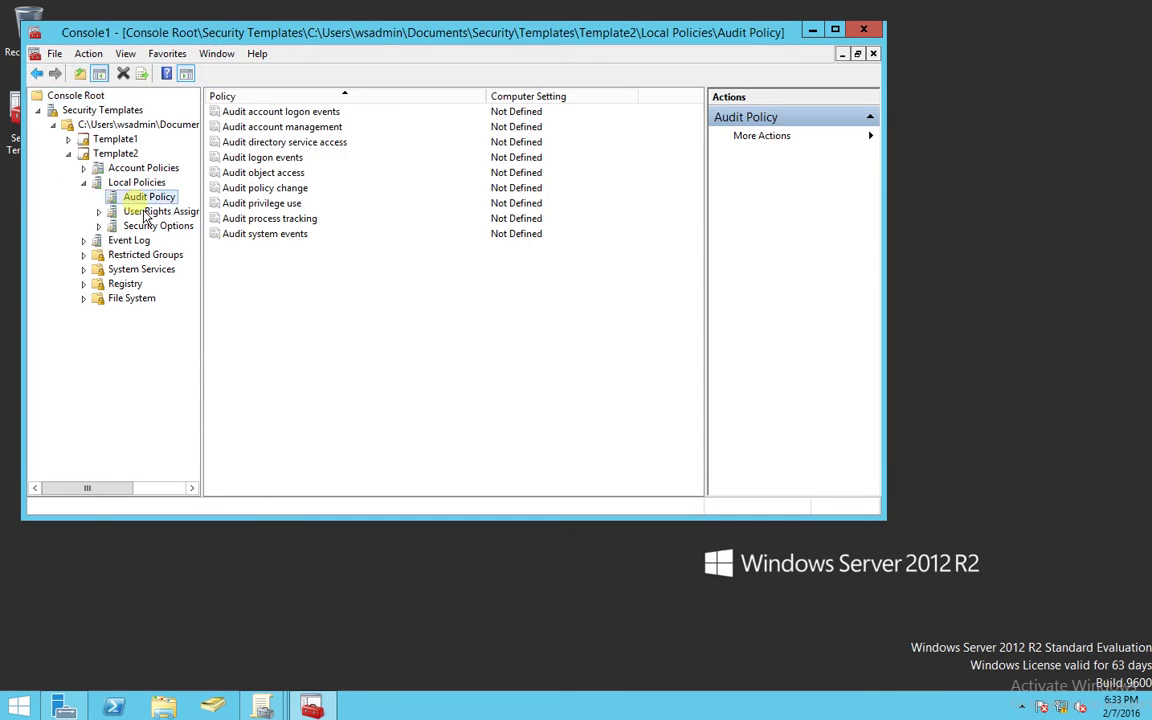
# Define Audit logon events as Failure only, then save Template2.
pyautogui.doubleClick(243, 159)
pyautogui.click(310, 172)
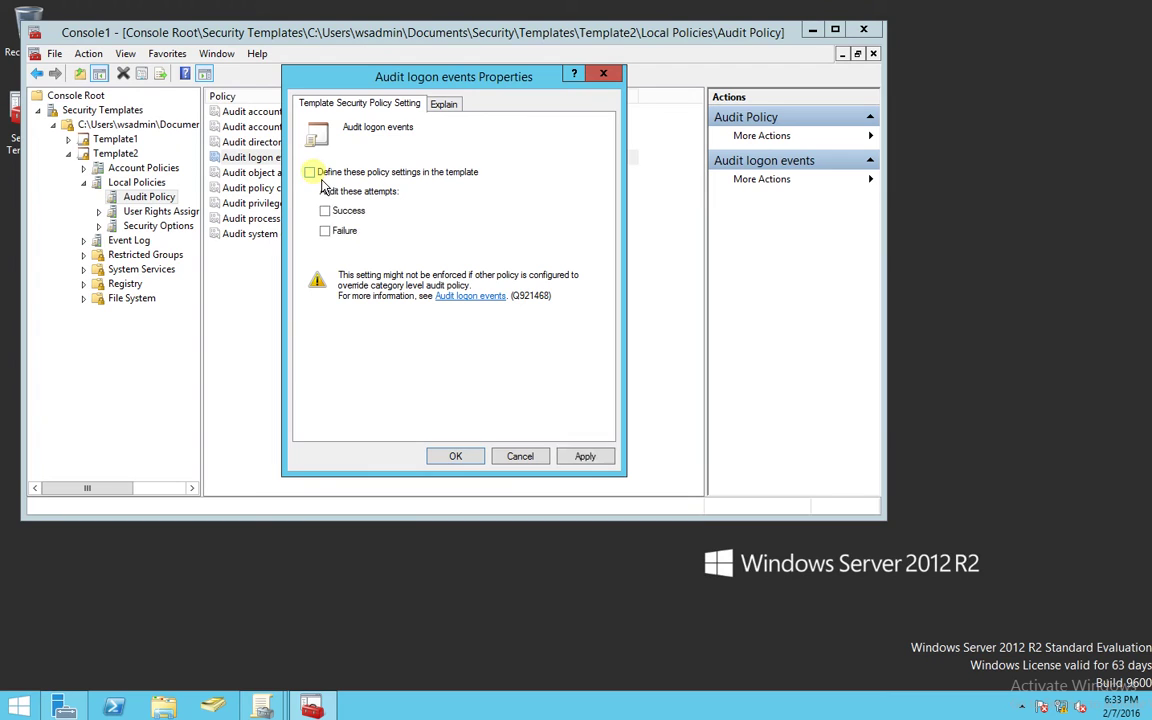
pyautogui.click(324, 210)
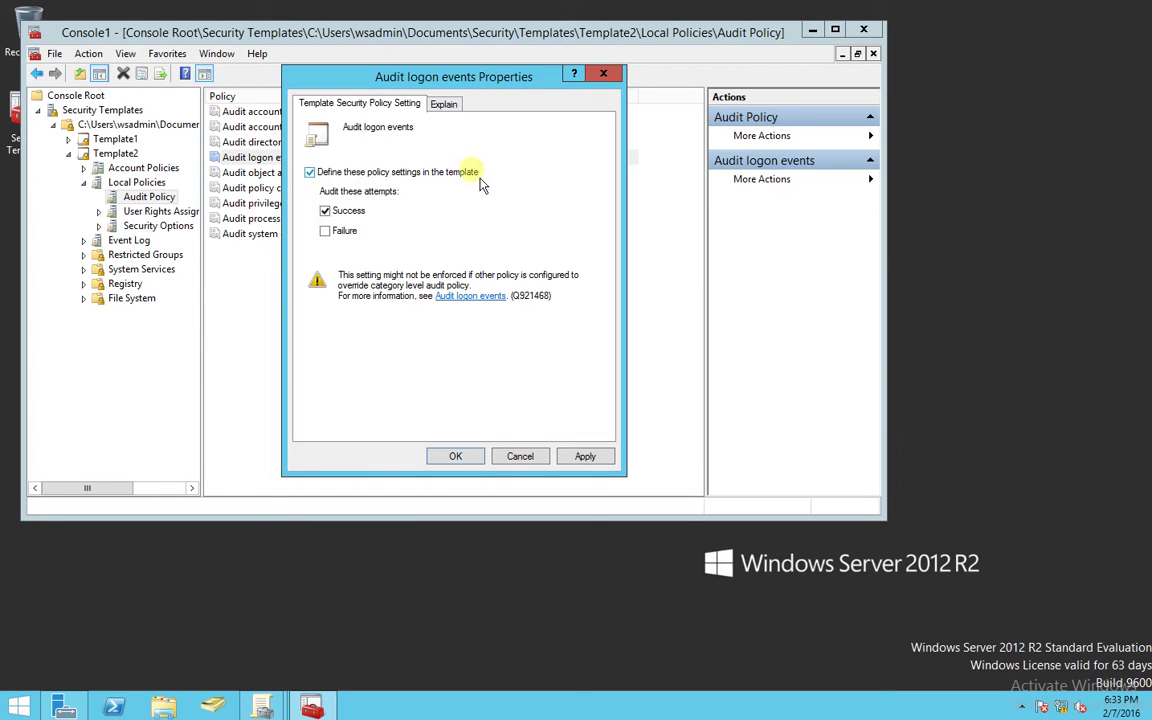
pyautogui.click(326, 212)
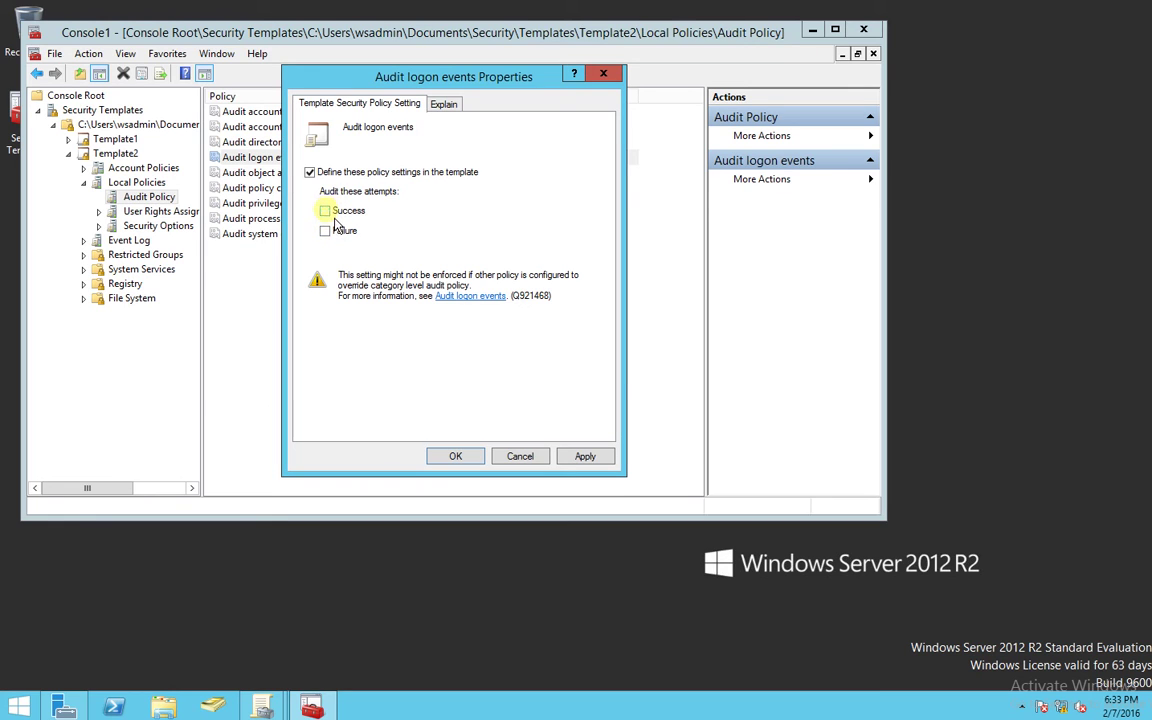
pyautogui.click(326, 231)
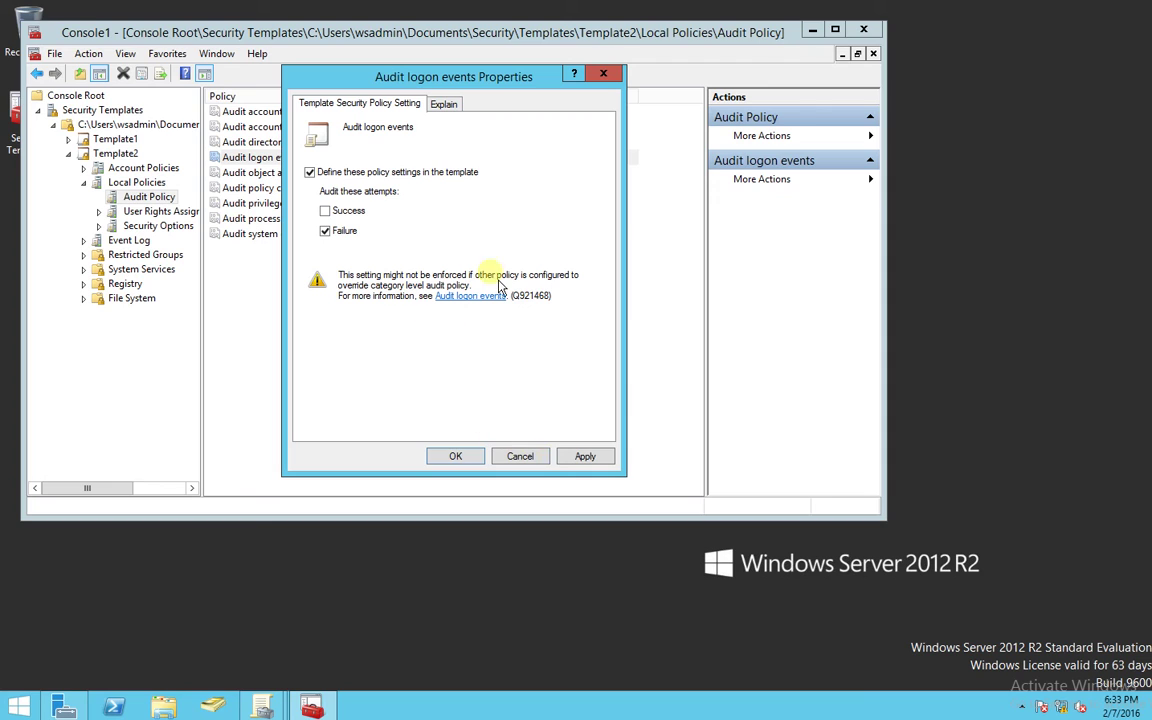
pyautogui.click(458, 458)
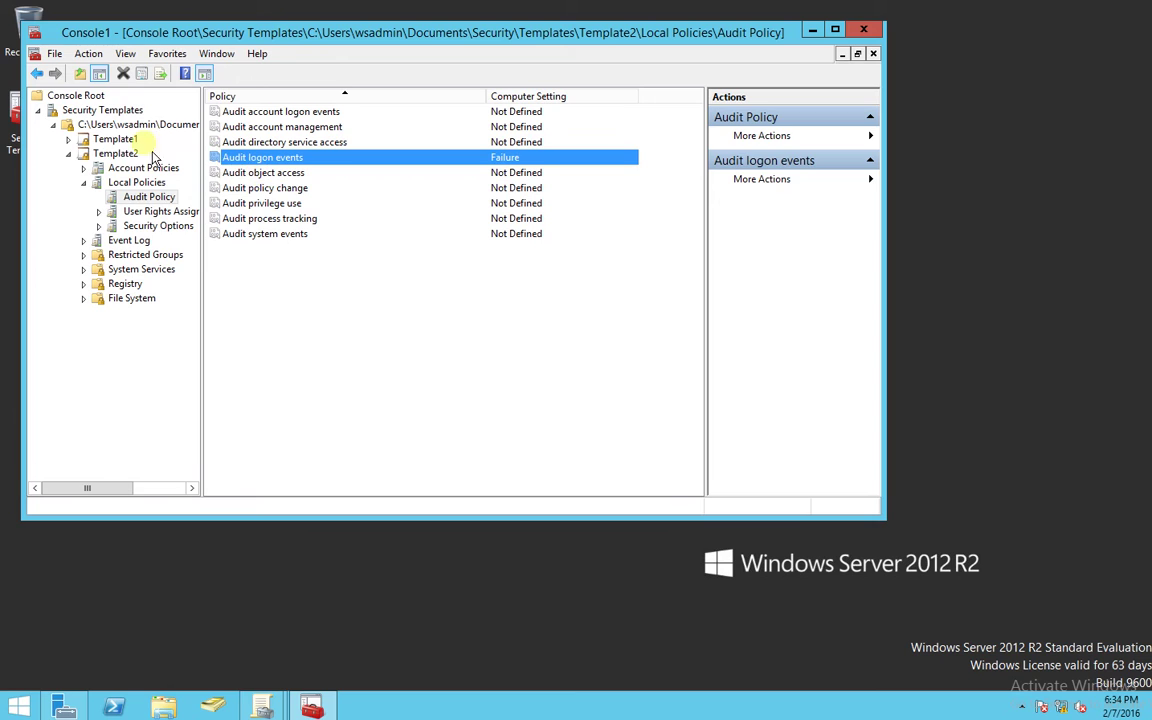
pyautogui.rightClick(108, 157)
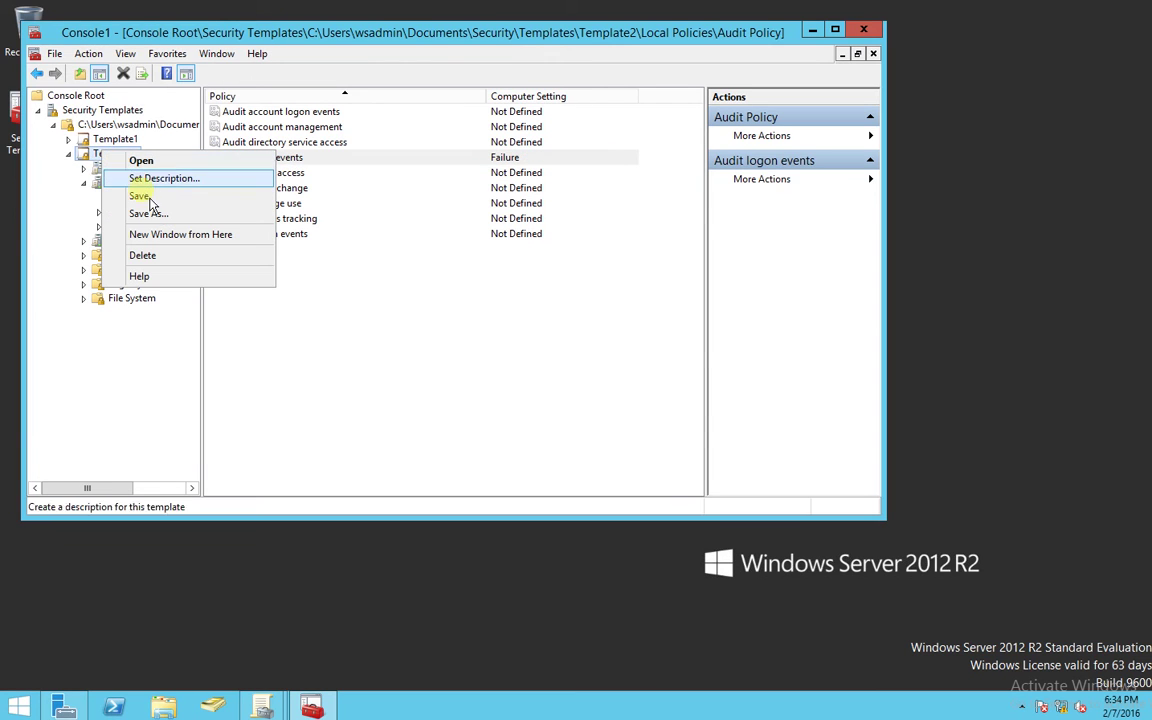
pyautogui.click(140, 196)
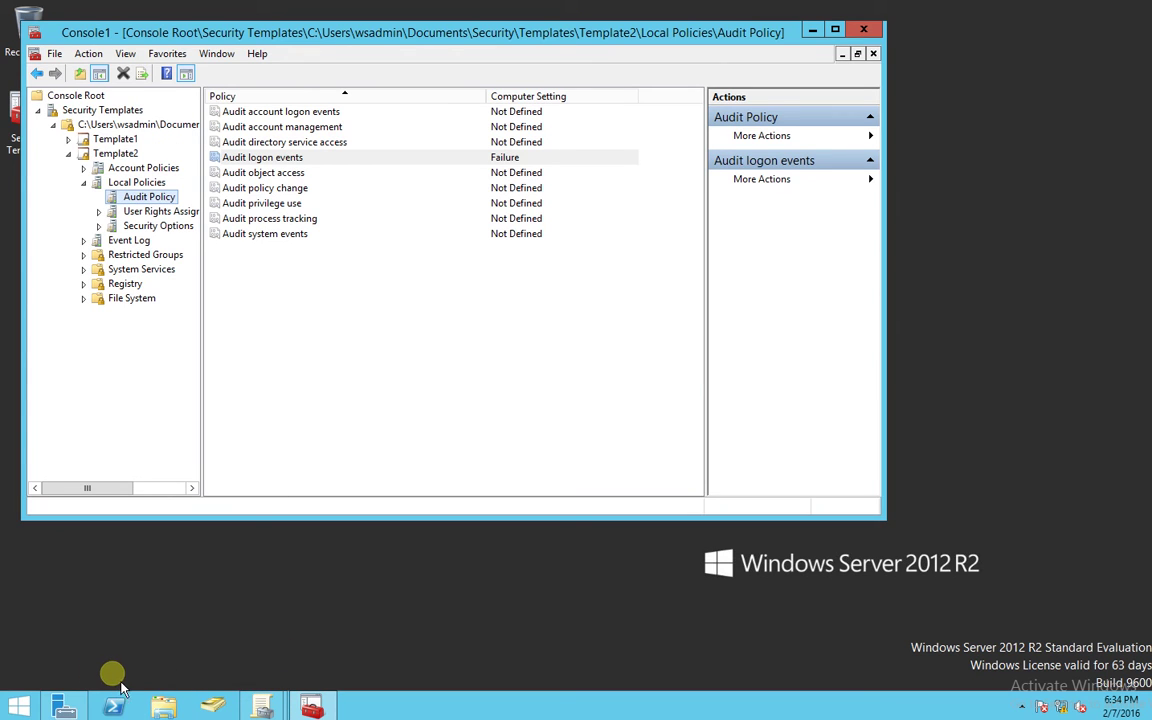
# Launch Group Policy Management from Server Manager Tools and expand the Sales and Engineers OUs.
pyautogui.click(85, 712)
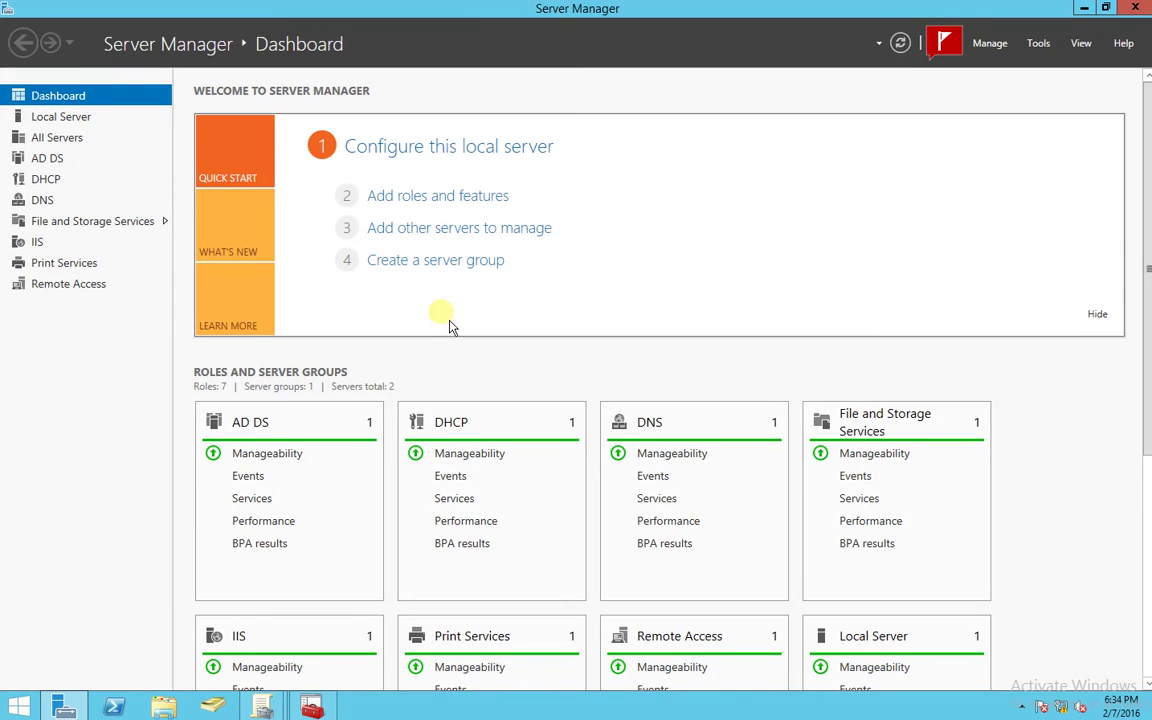
pyautogui.click(1038, 43)
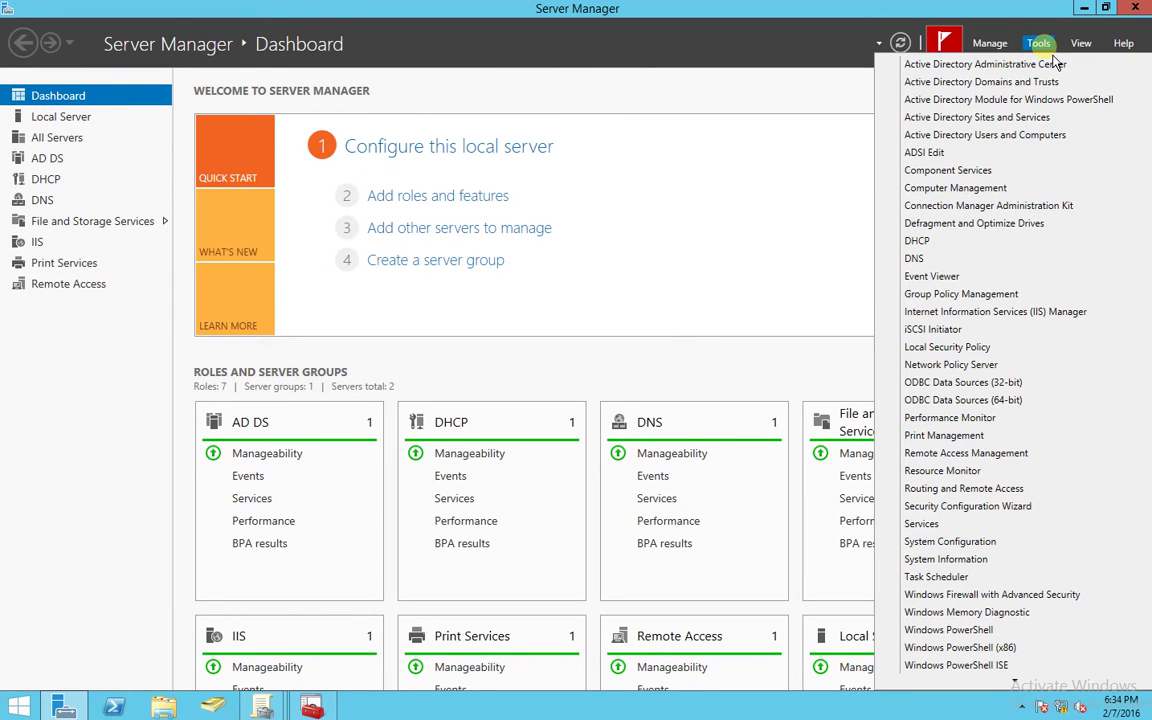
pyautogui.click(1000, 294)
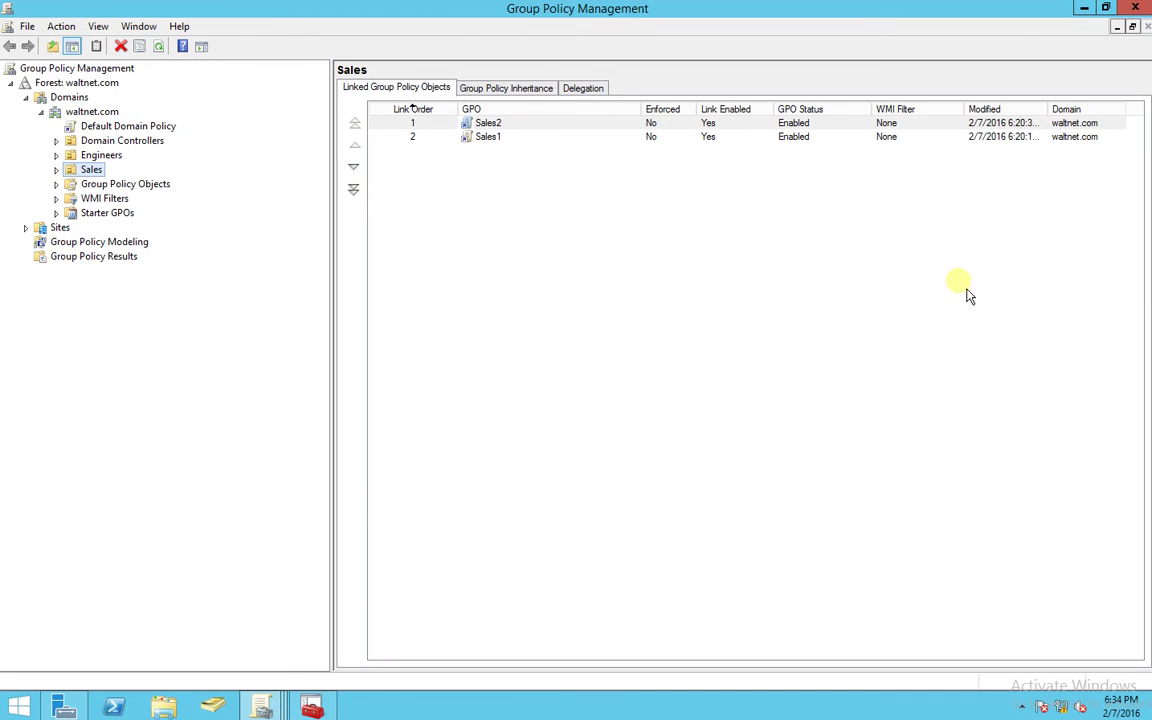
pyautogui.click(56, 170)
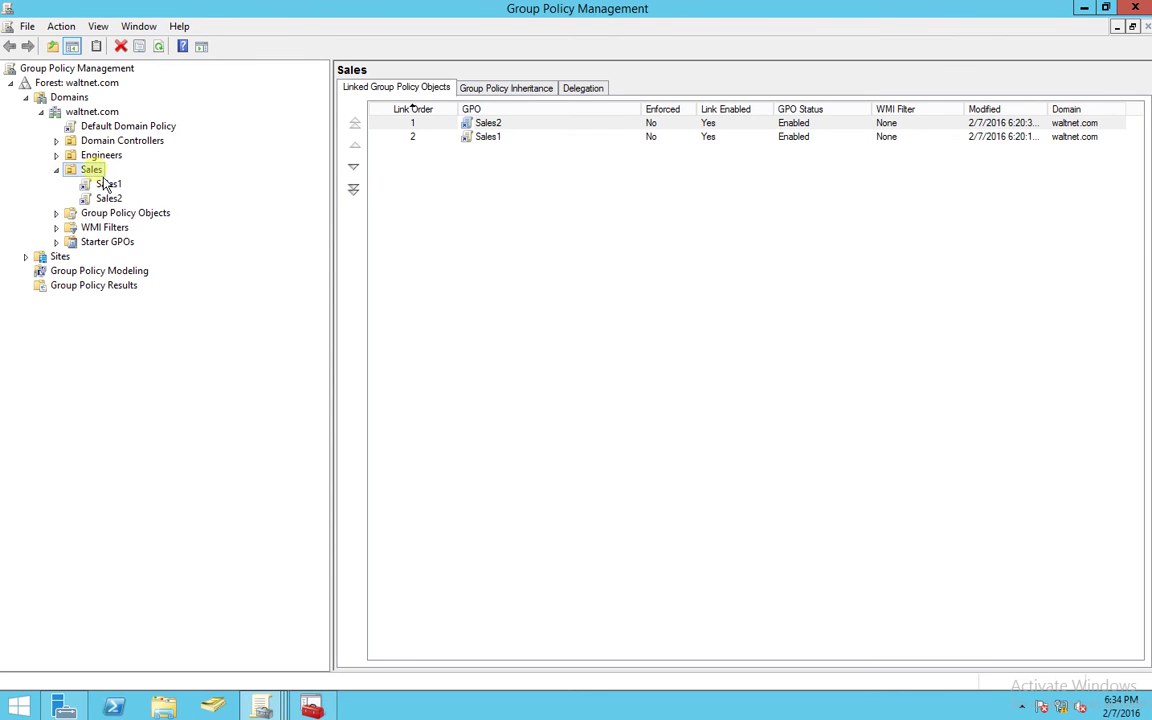
pyautogui.click(56, 155)
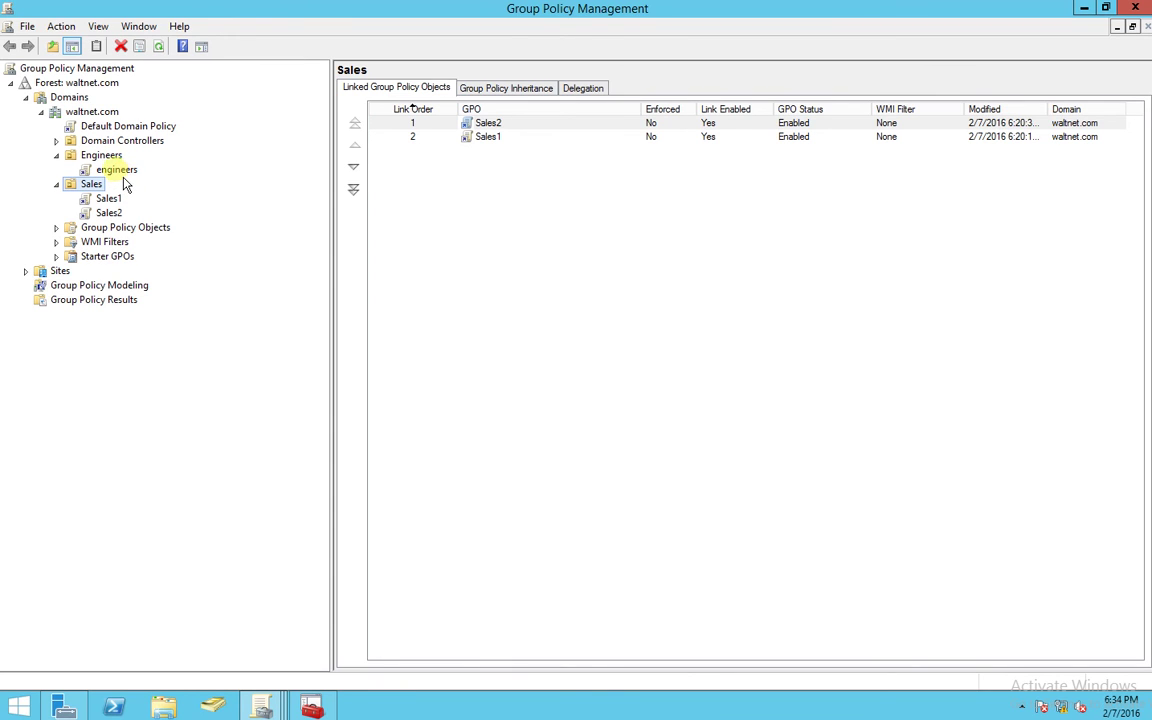
# Edit the engineers GPO and expand Computer Configuration > Policies > Windows Settings > Security Settings.
pyautogui.rightClick(118, 171)
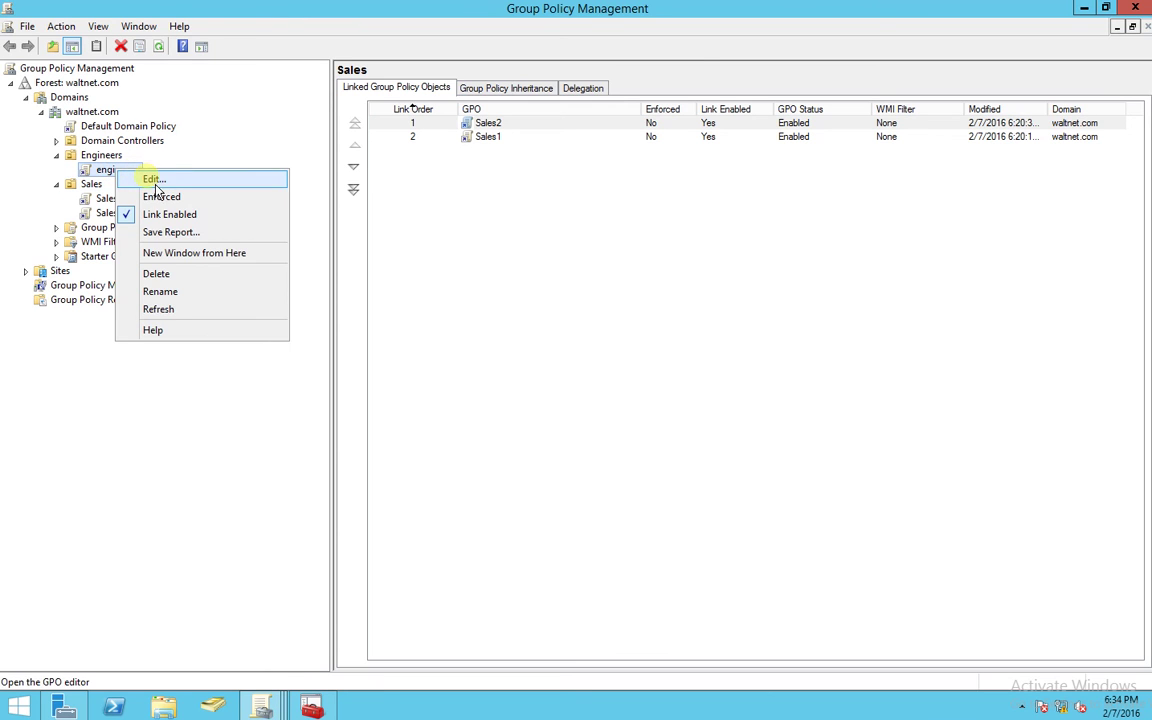
pyautogui.click(152, 179)
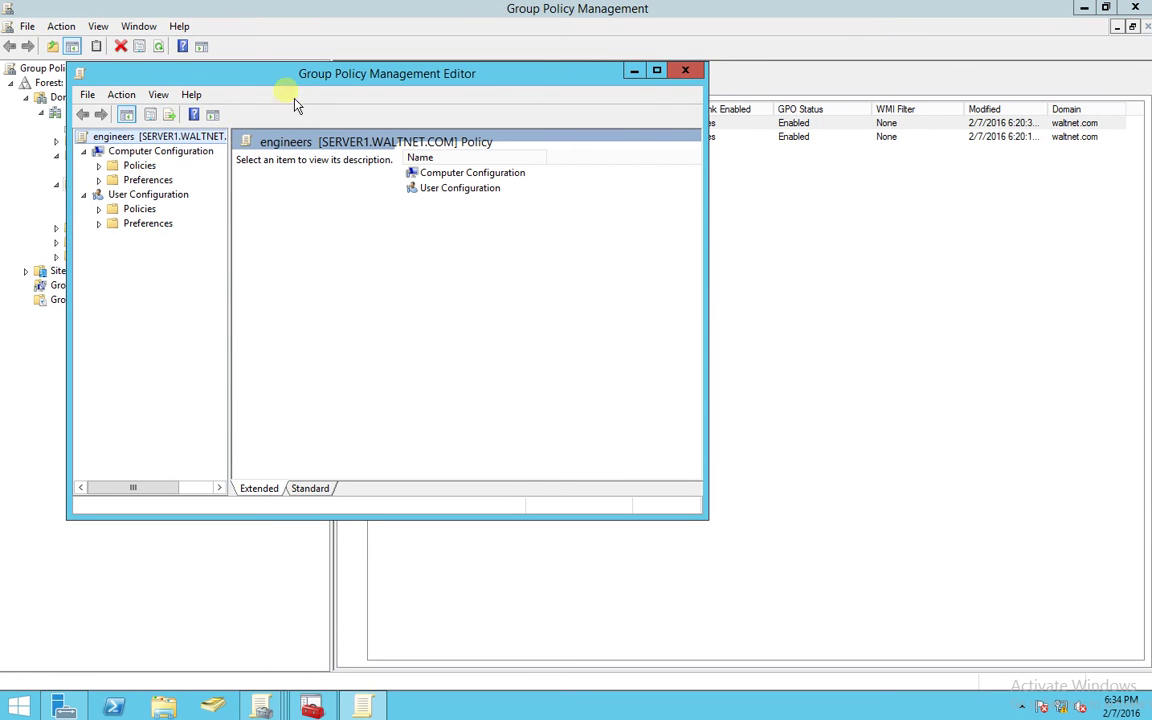
pyautogui.moveTo(300, 84); pyautogui.dragTo(391, 86)
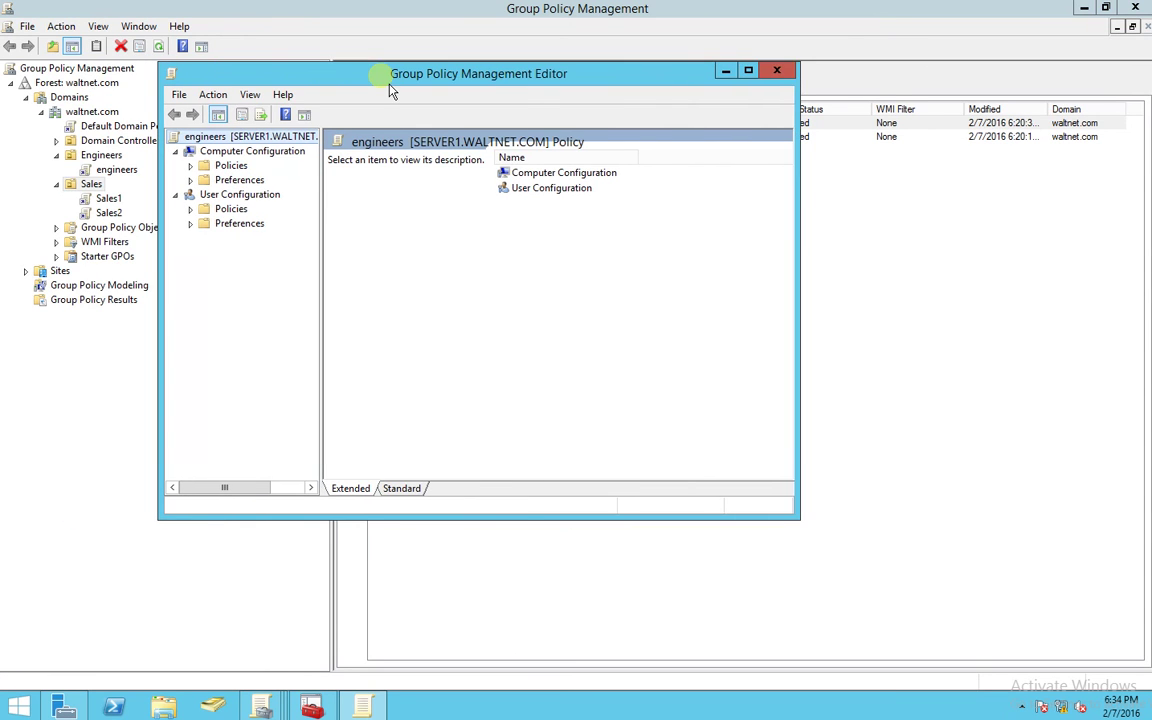
pyautogui.click(191, 166)
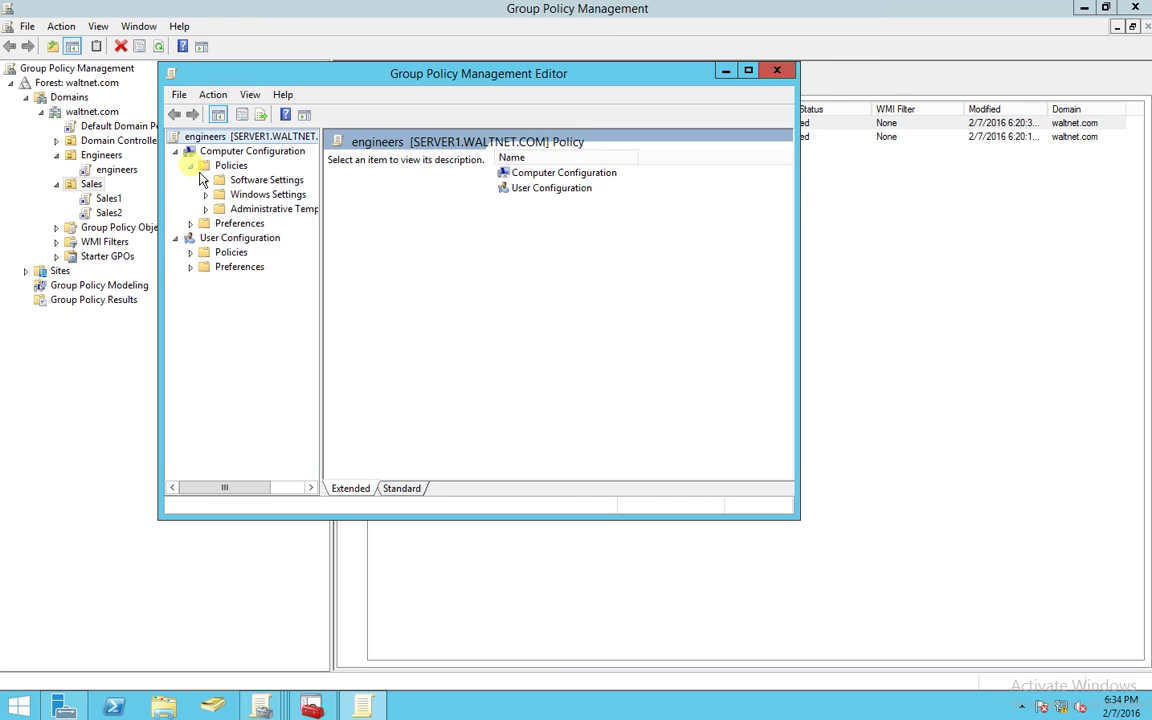
pyautogui.click(206, 195)
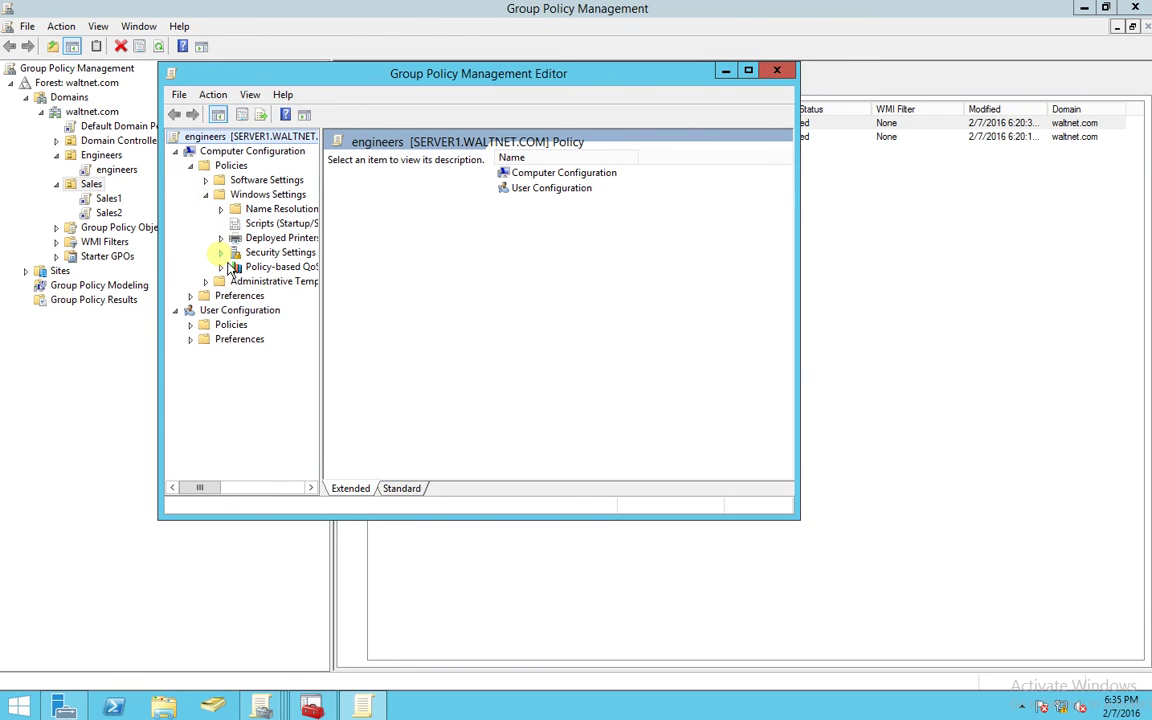
pyautogui.click(221, 253)
pyautogui.moveTo(321, 252); pyautogui.dragTo(404, 254)
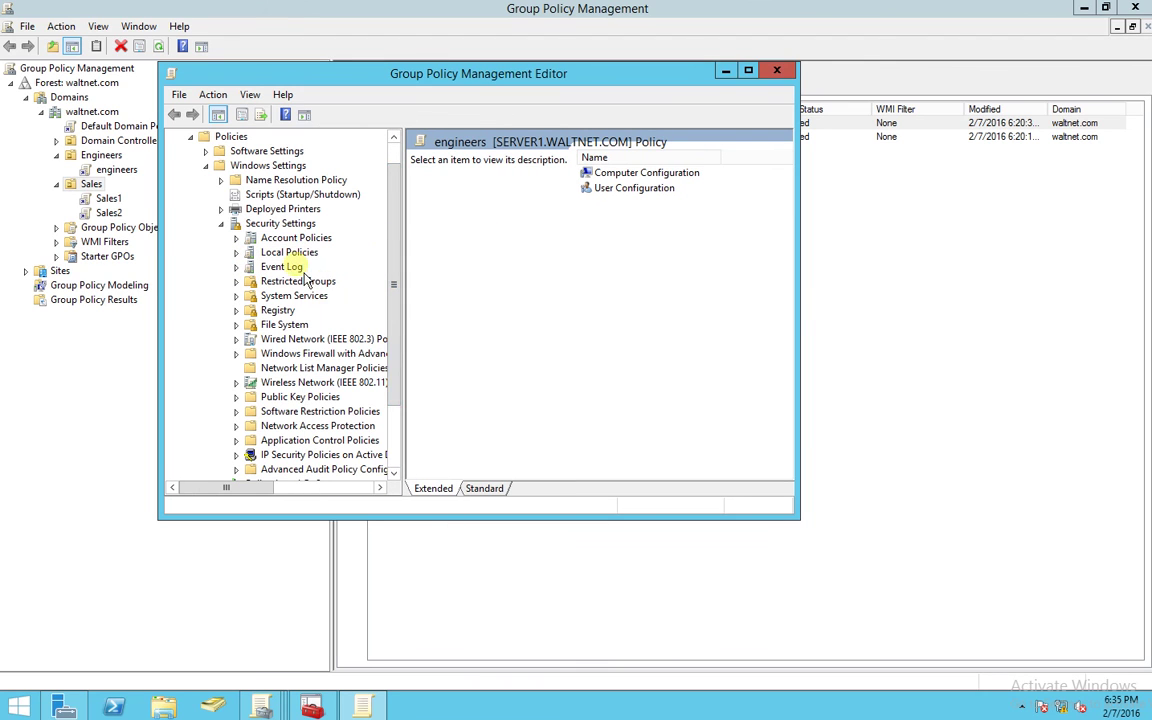
# Import the Template2 security template into Security Settings.
pyautogui.rightClick(262, 223)
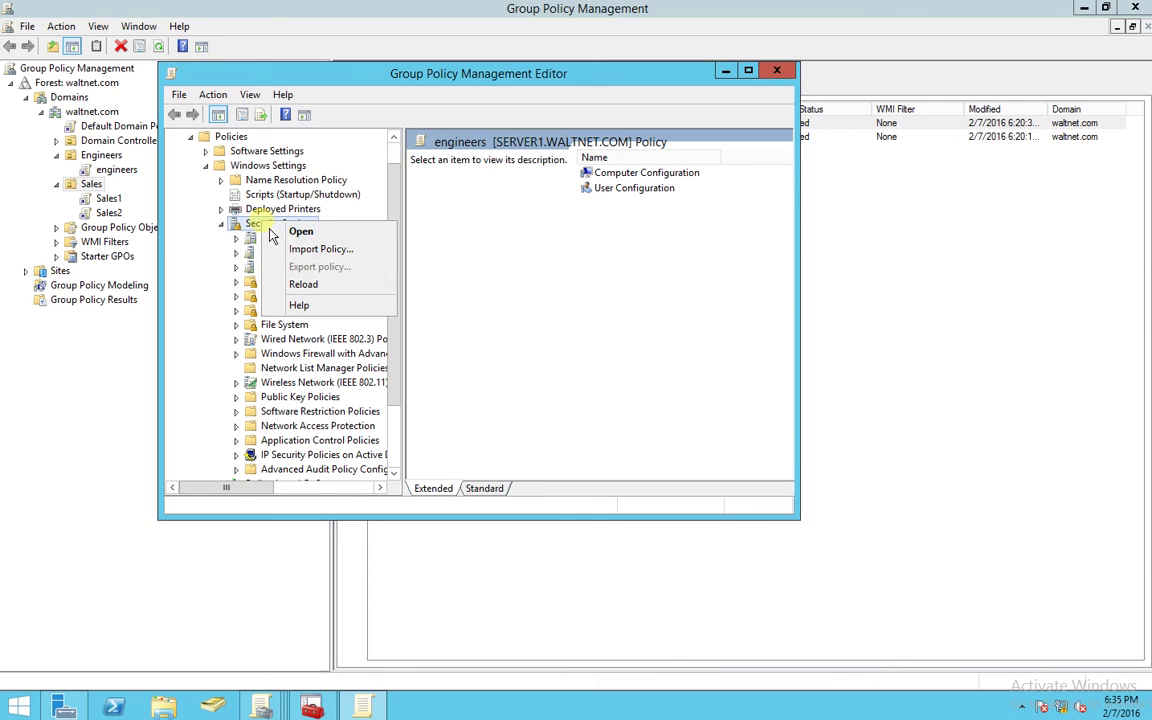
pyautogui.click(312, 258)
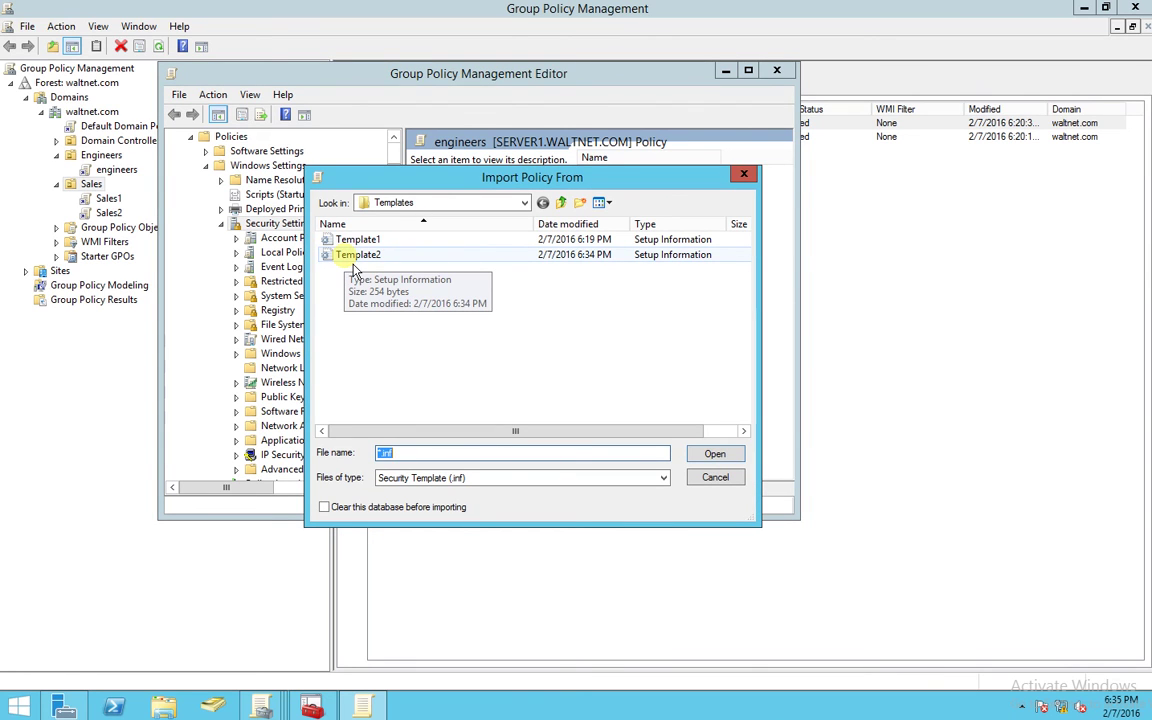
pyautogui.click(358, 255)
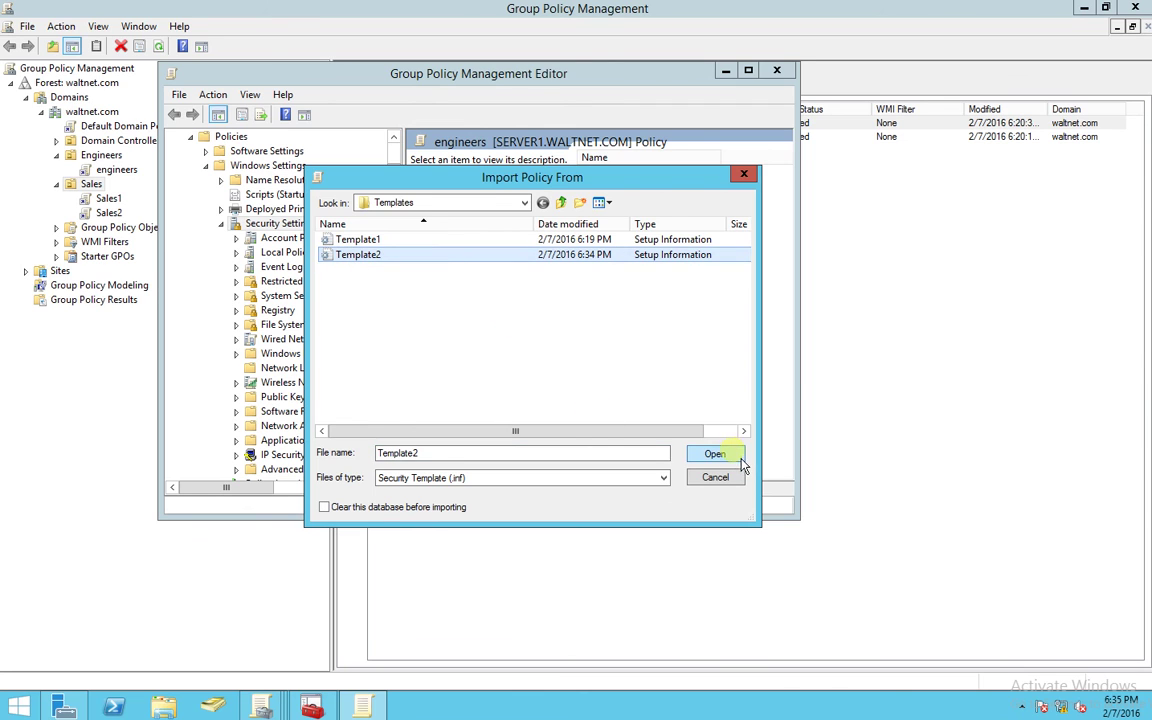
pyautogui.click(714, 454)
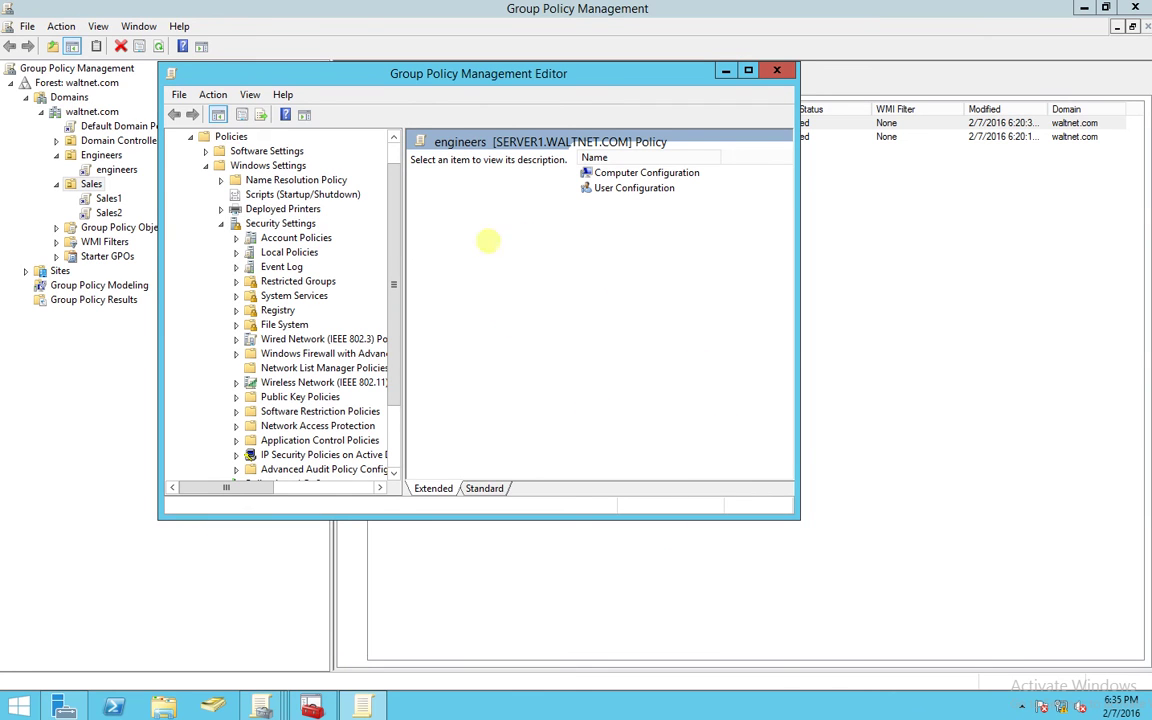
# Open Local Policies > Audit Policy and verify Audit logon events shows Failure.
pyautogui.click(237, 253)
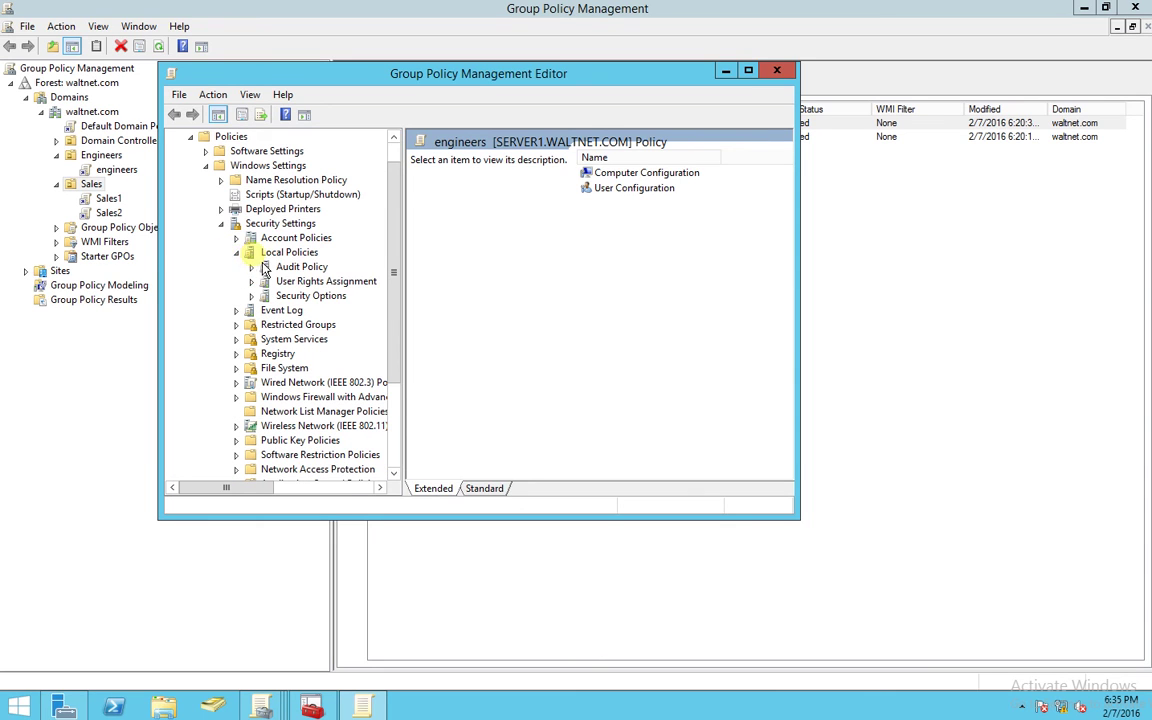
pyautogui.click(292, 266)
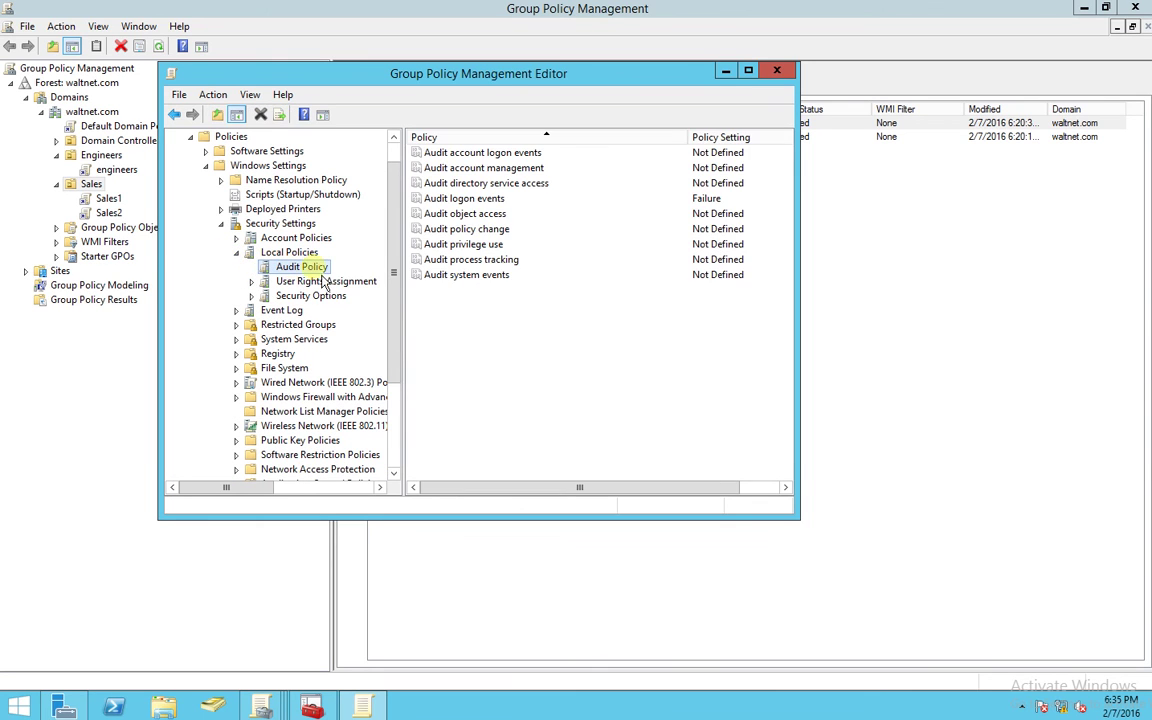
pyautogui.click(710, 202)
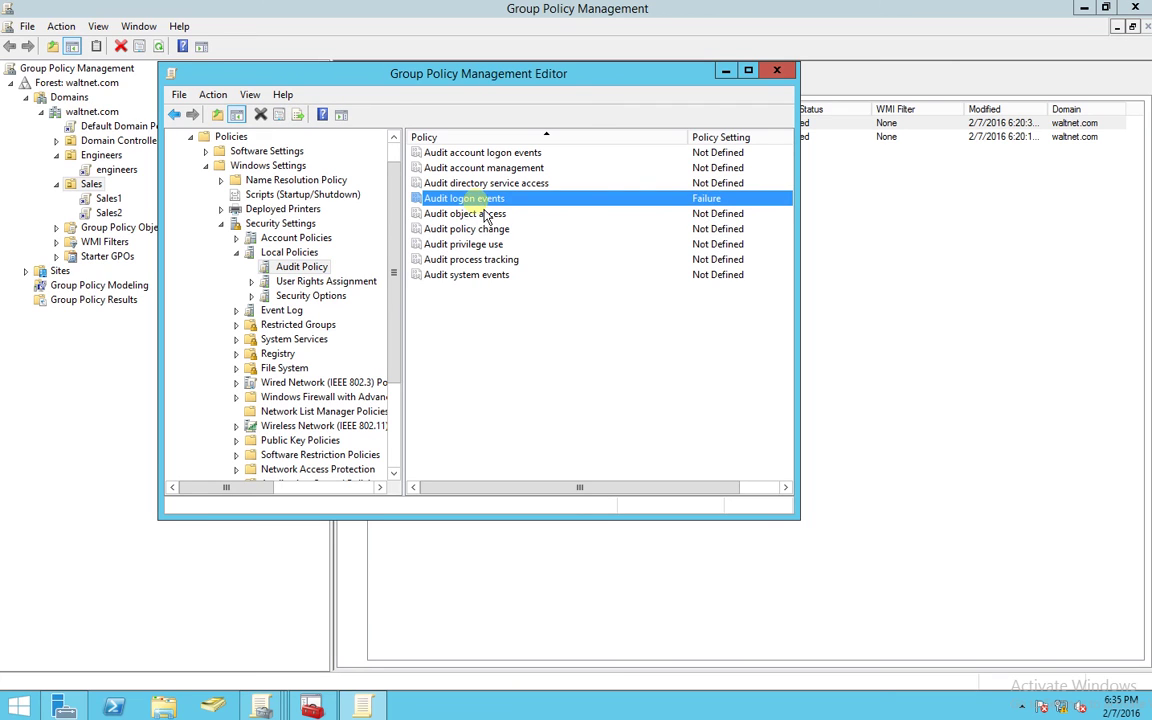